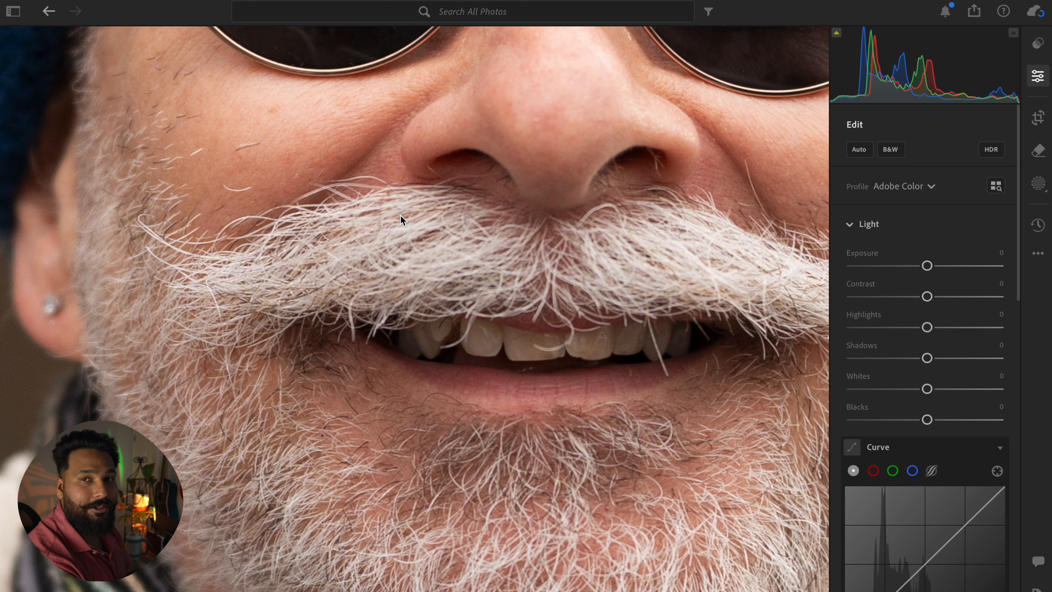
Step: Crop the bearded man's portrait slightly tighter from the bottom edge, keeping the 3 x 2 aspect ratio
scroll(440, 366, "down", 2)
left_click(440, 367)
key("c")
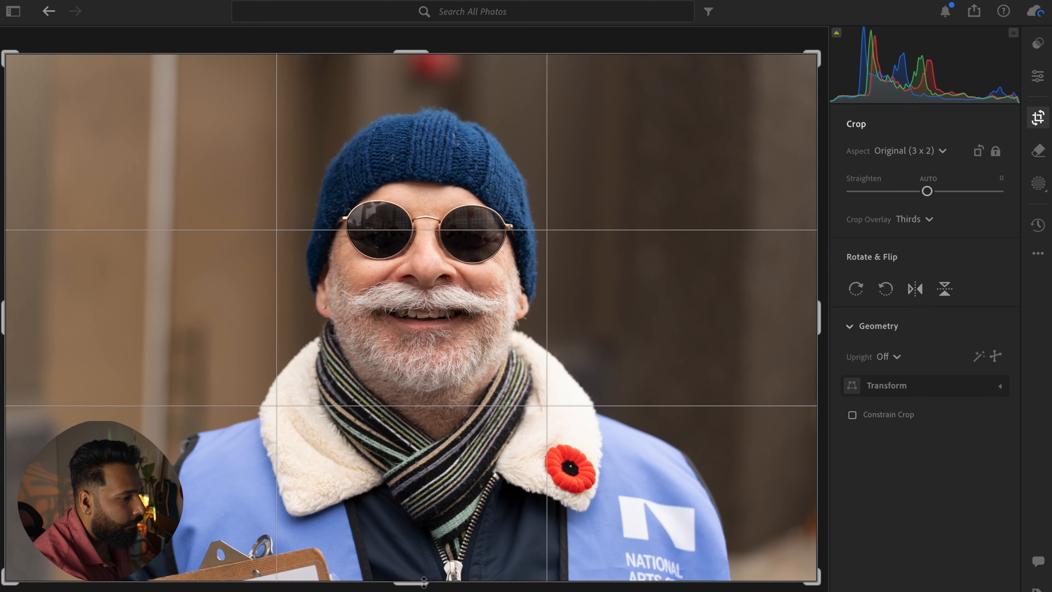
left_click_drag(425, 571, 430, 555)
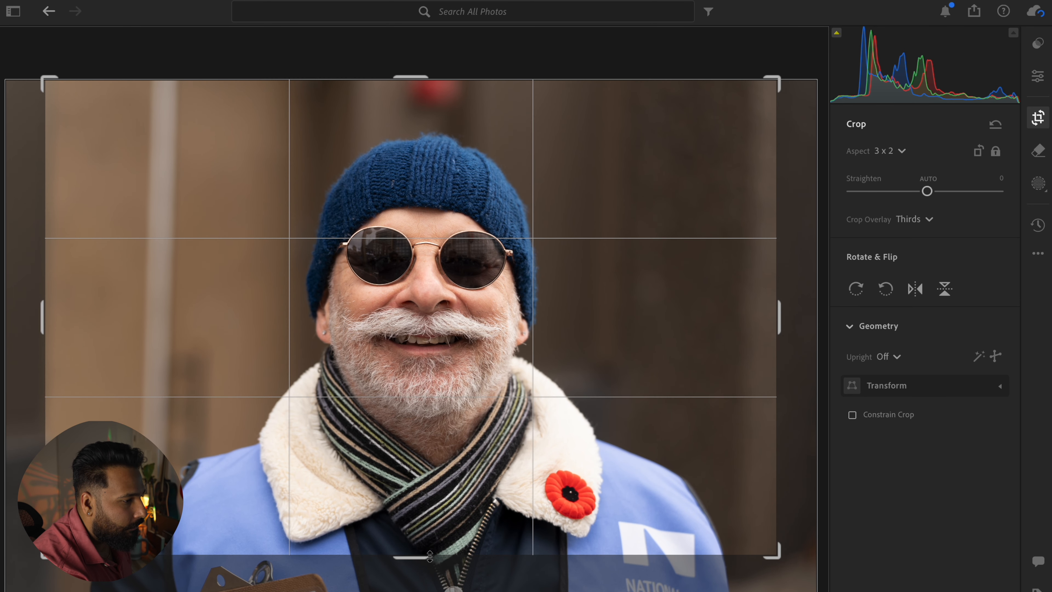
key("Return")
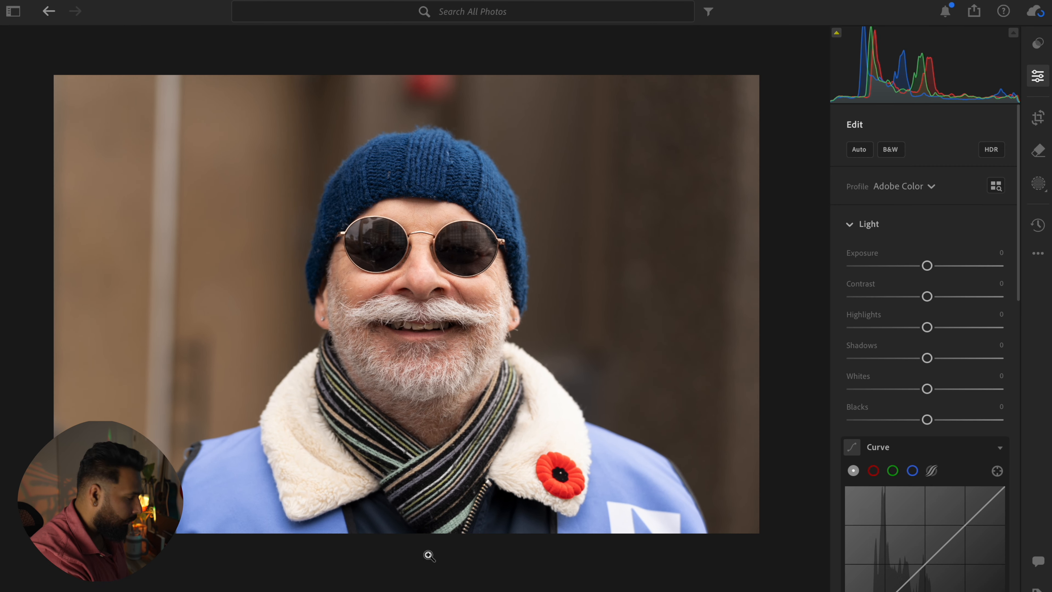
Step: Set the portrait's exposure to −0.19, whites to +12 and blacks to −15, and shape the tone curve into a gentle S
left_click_drag(924, 268, 921, 269)
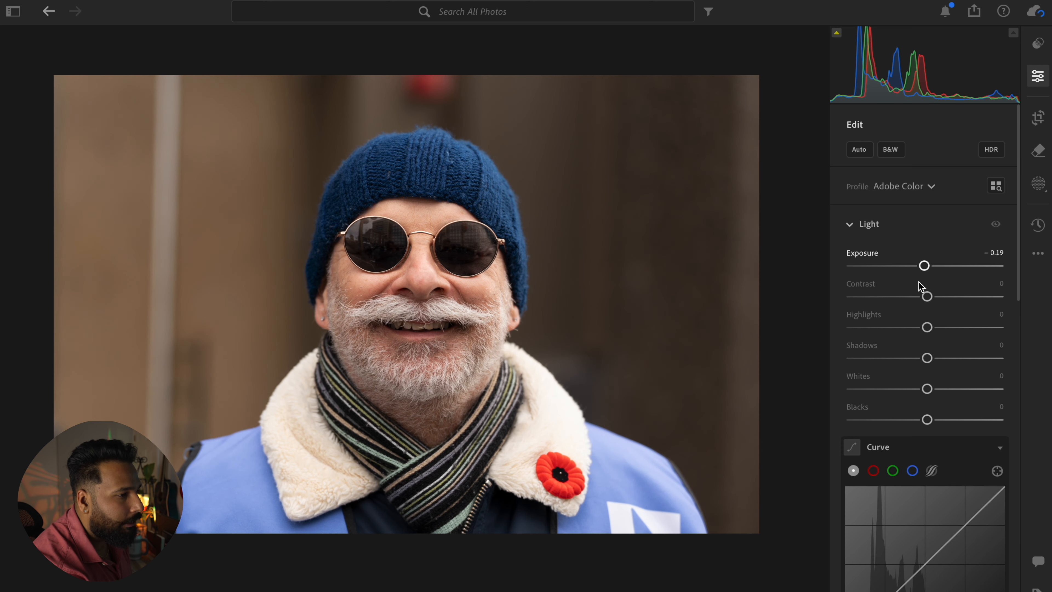
left_click_drag(927, 388, 916, 421)
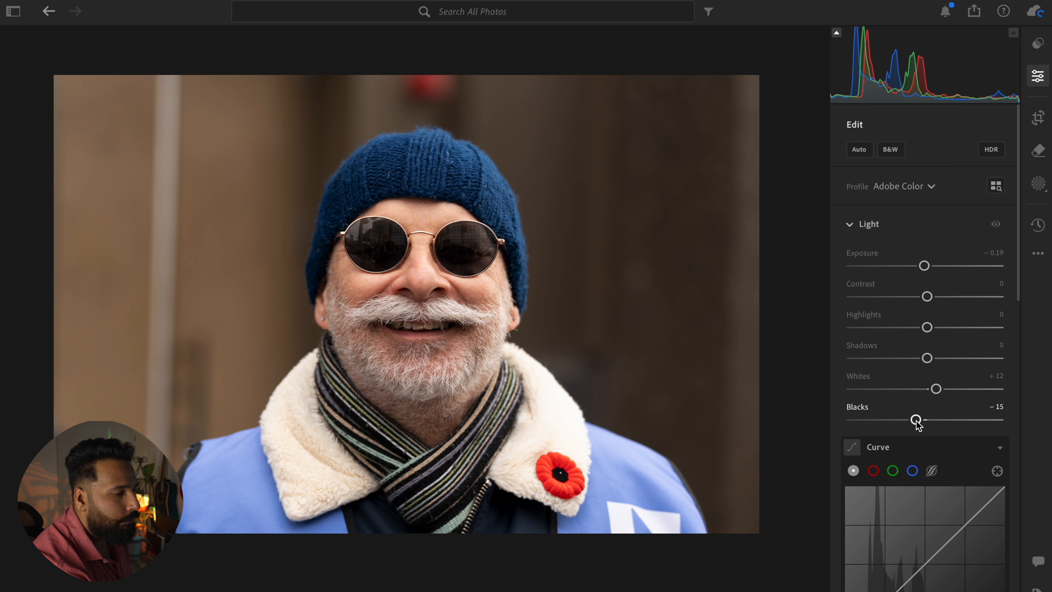
scroll(917, 423, "down", 1)
left_click_drag(965, 478, 961, 474)
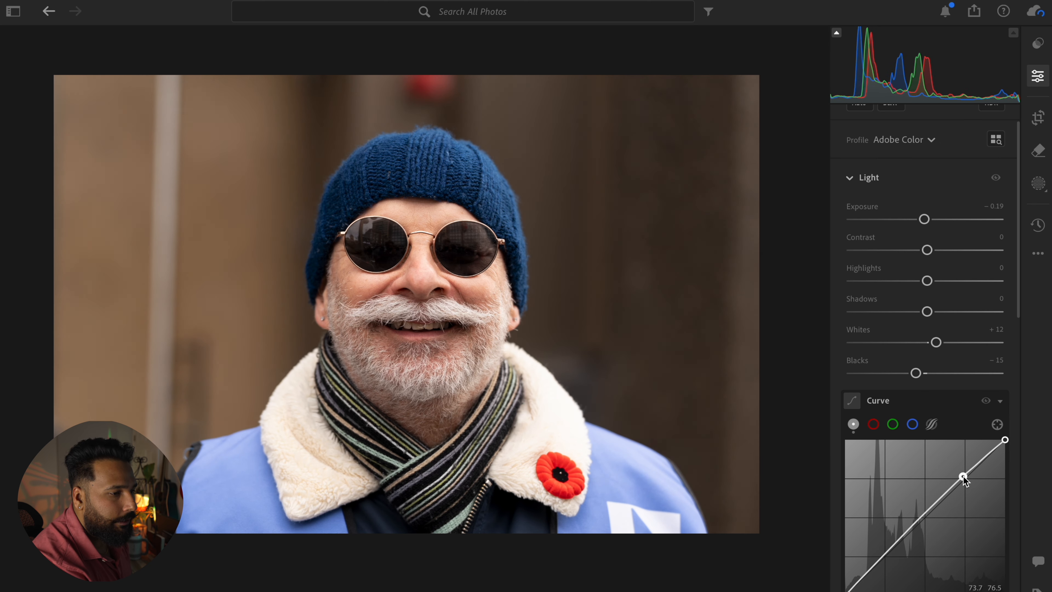
left_click_drag(878, 557, 859, 584)
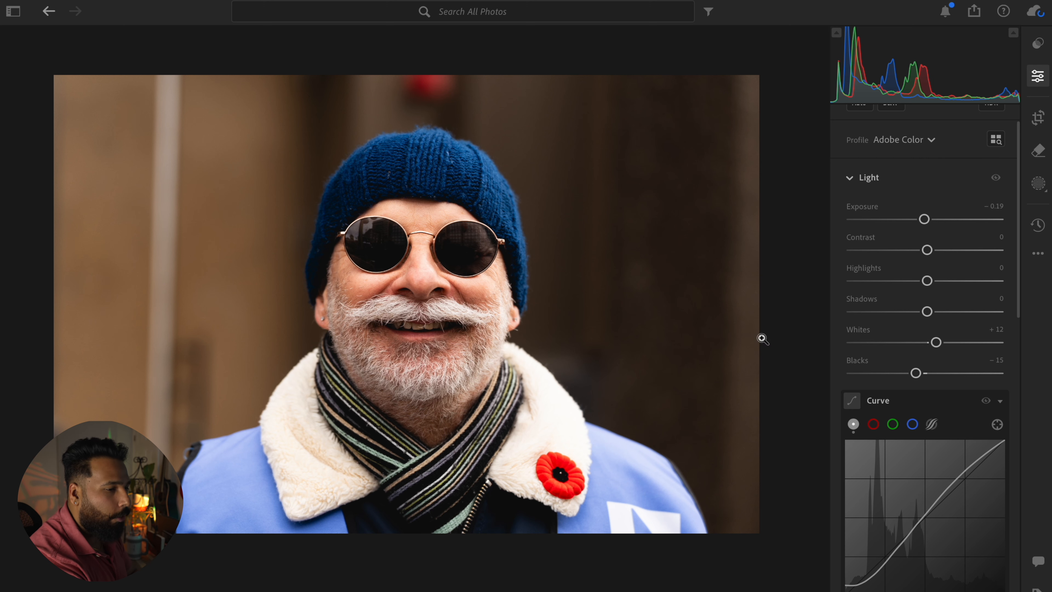
Step: Cool the portrait's white balance to a temperature of 5,698
scroll(763, 338, "down", 3)
scroll(912, 427, "down", 6)
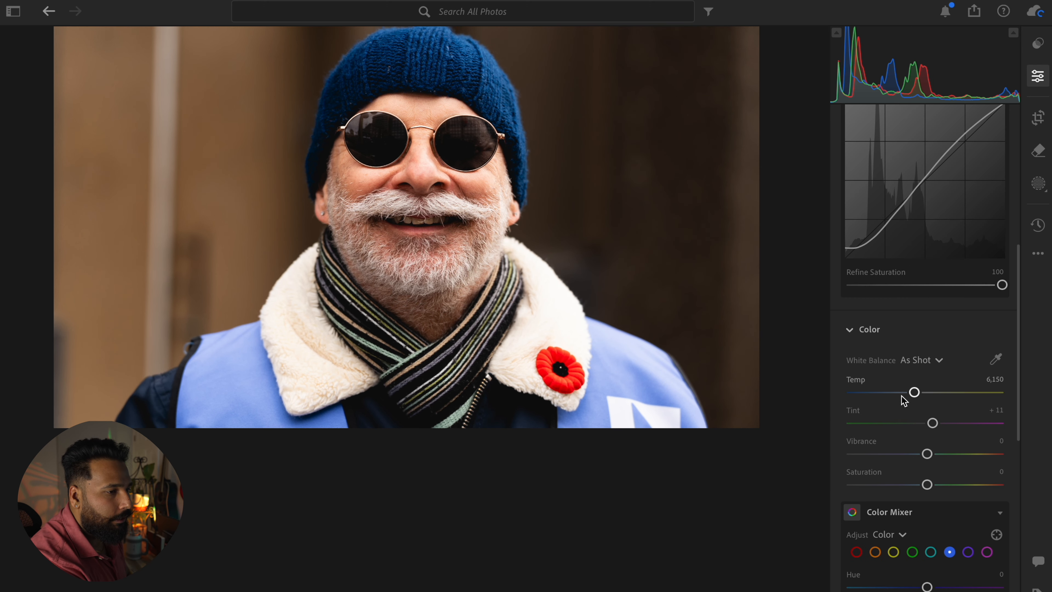
left_click_drag(917, 396, 907, 394)
scroll(582, 370, "up", 3)
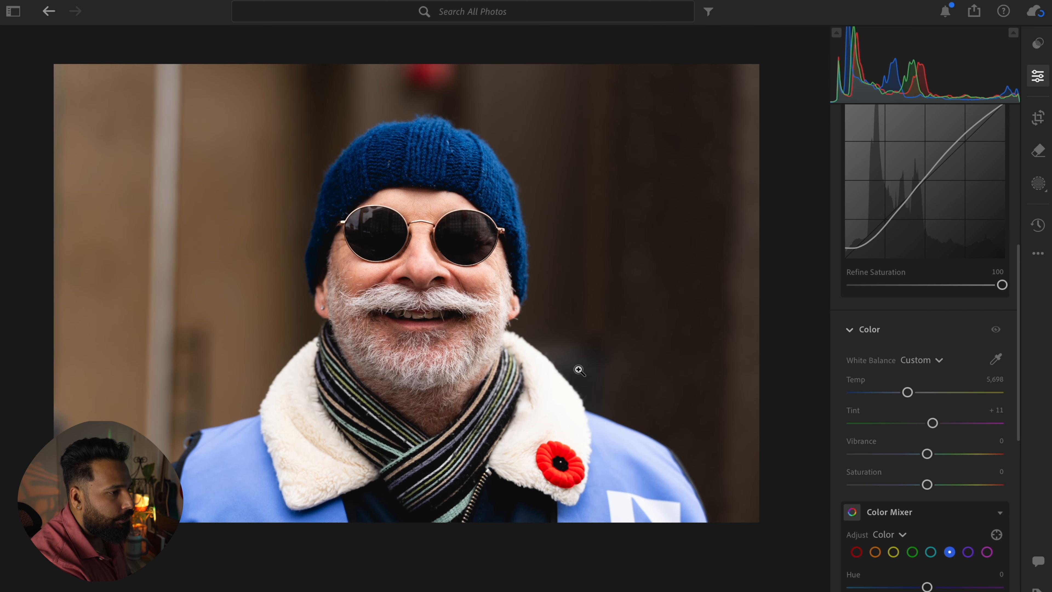
Step: Add a vignette of −22 to the portrait, with feather 70 and midpoint 33
scroll(917, 520, "down", 4)
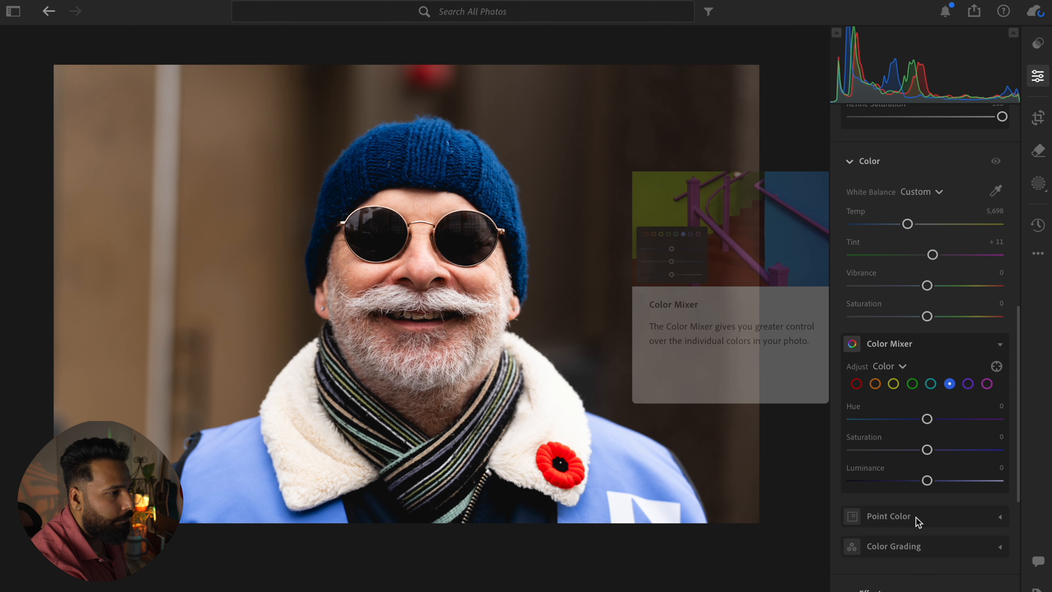
scroll(926, 526, "down", 6)
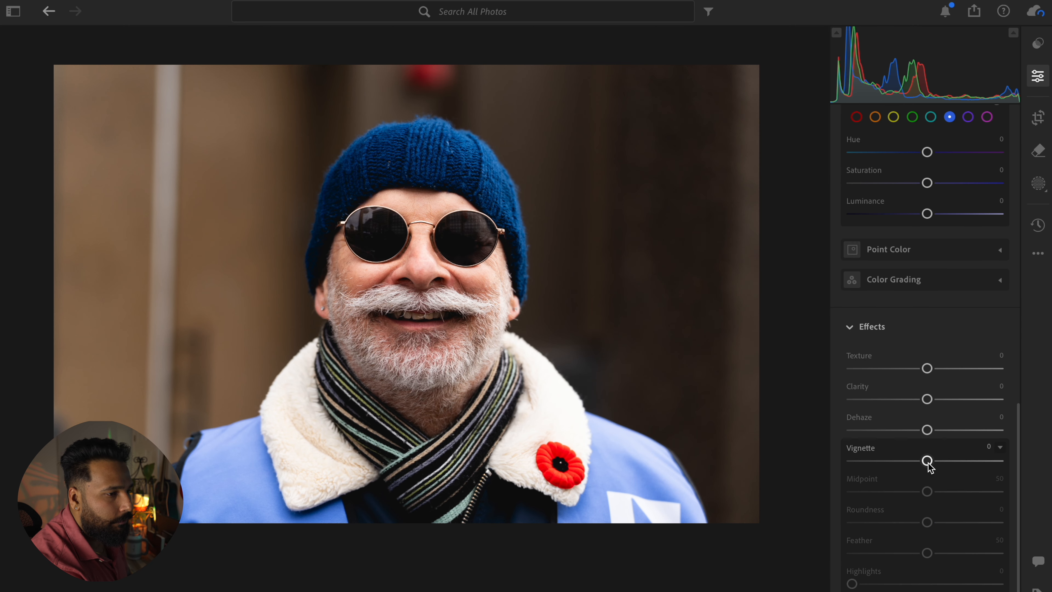
left_click_drag(928, 463, 910, 462)
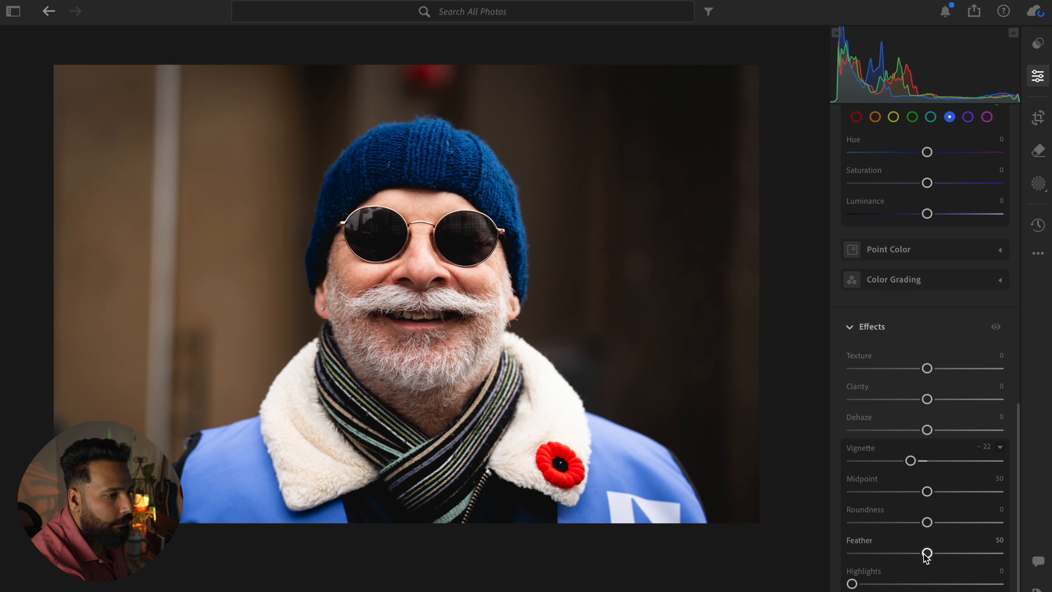
left_click_drag(927, 553, 958, 553)
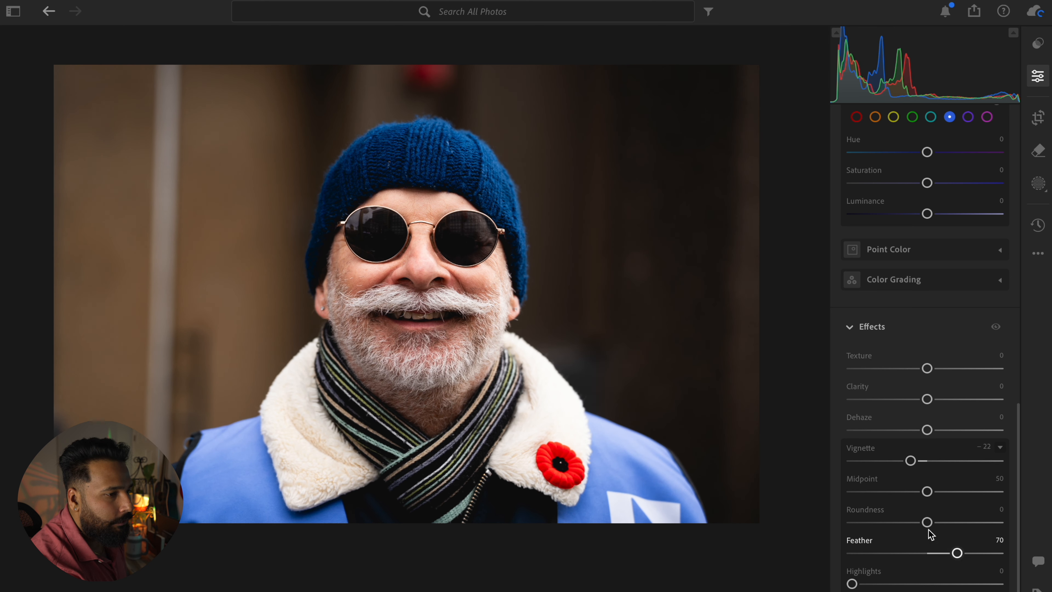
left_click_drag(924, 493, 905, 495)
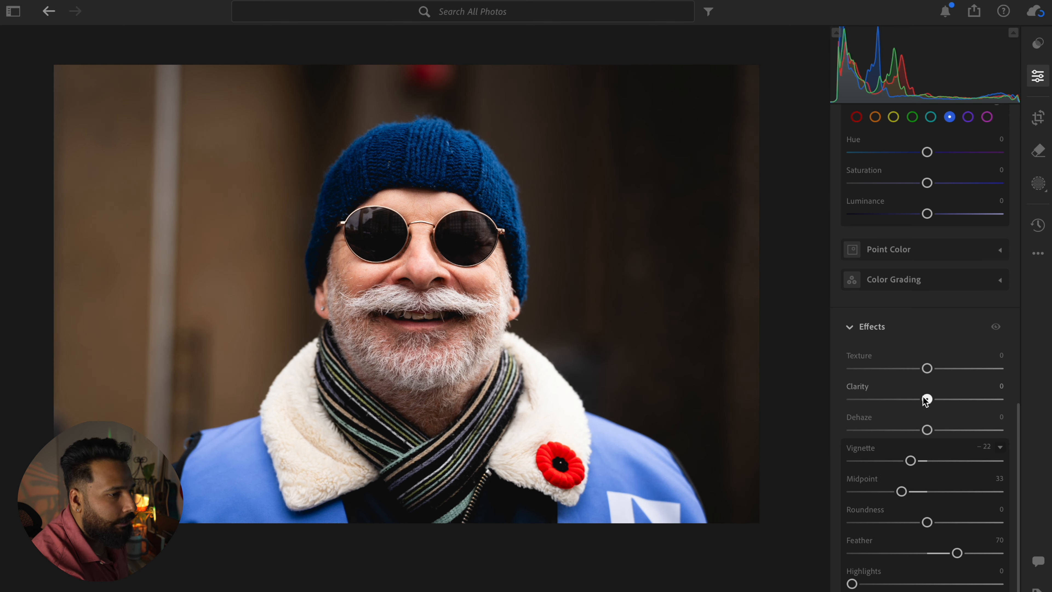
Step: Set the portrait's clarity to −22 and compare the edit with the original photo
left_click_drag(924, 400, 907, 400)
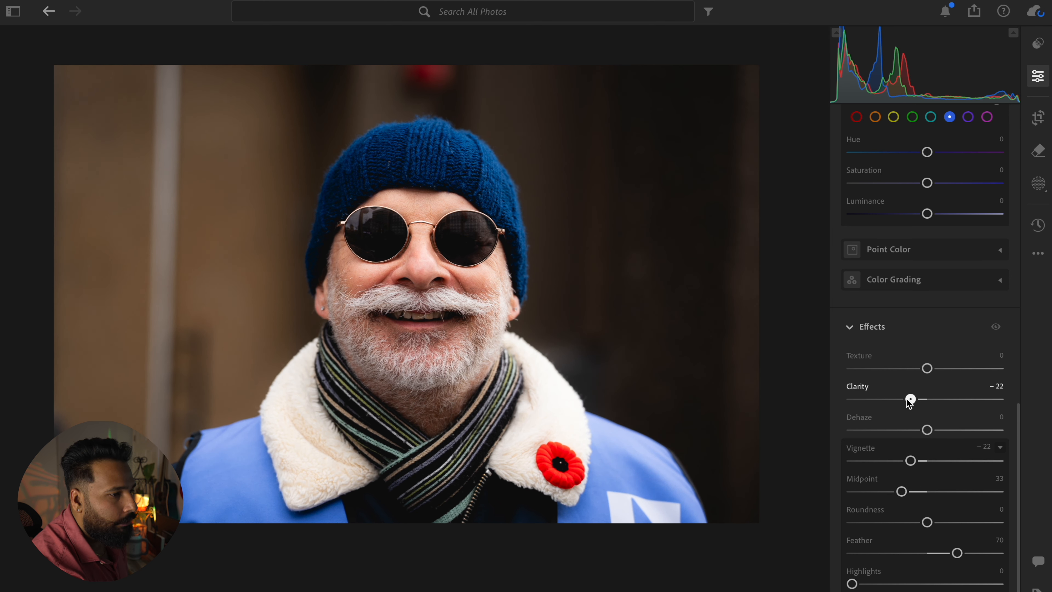
key("backslash")
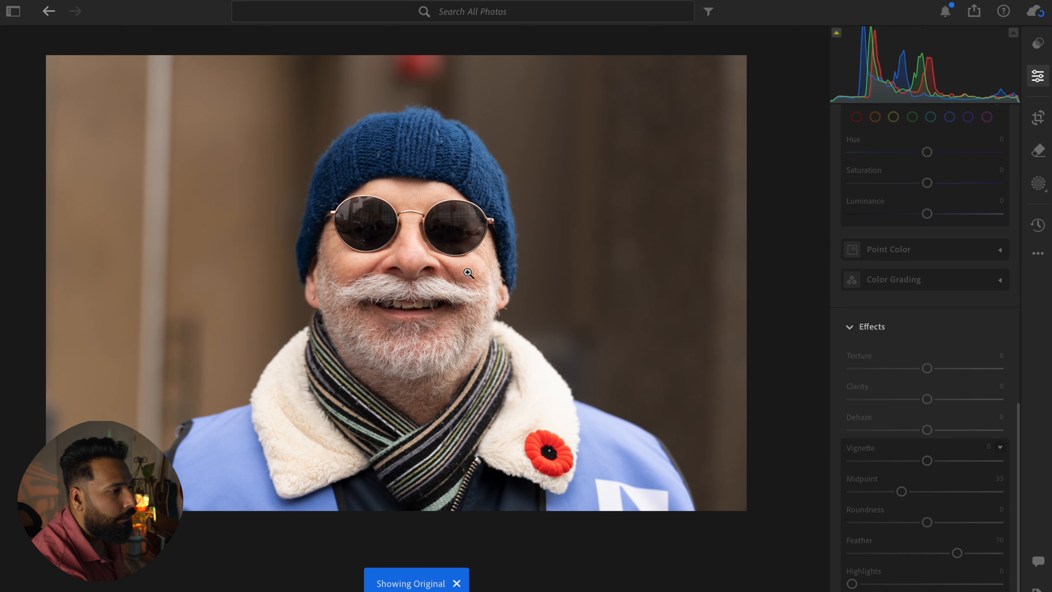
key("backslash")
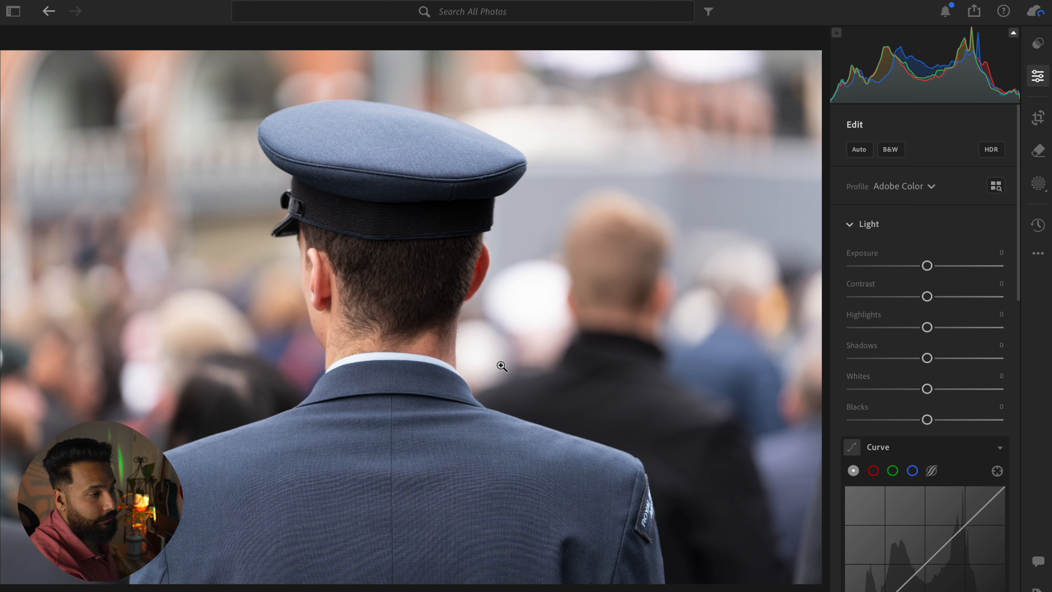
Step: Paste the portrait's edit settings onto the uniformed officer photo and mask its background, subtracting the officer's ear with an auto-mask brush
key("ctrl+v")
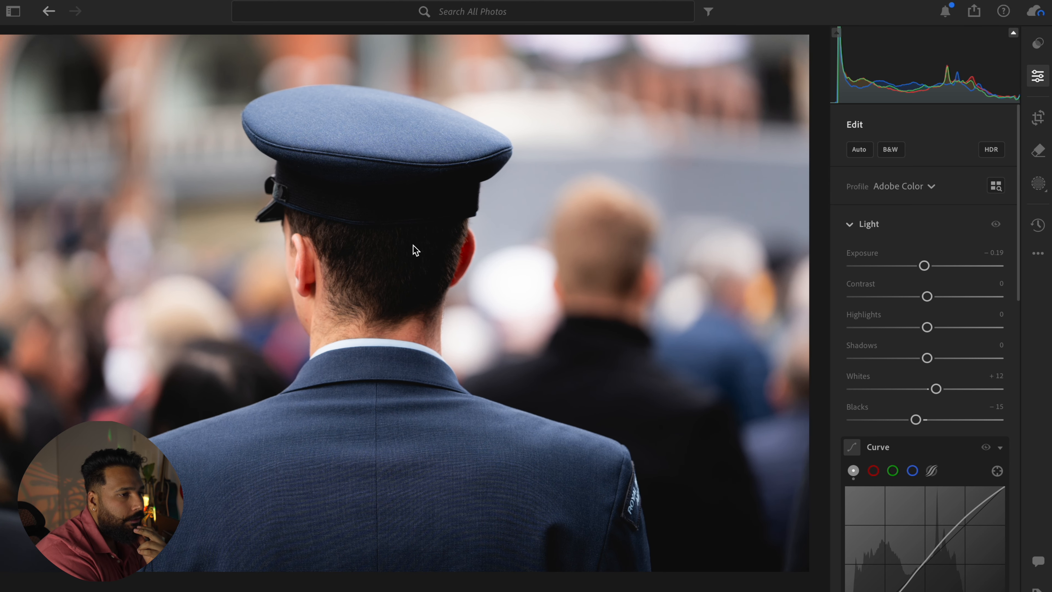
left_click(1034, 46)
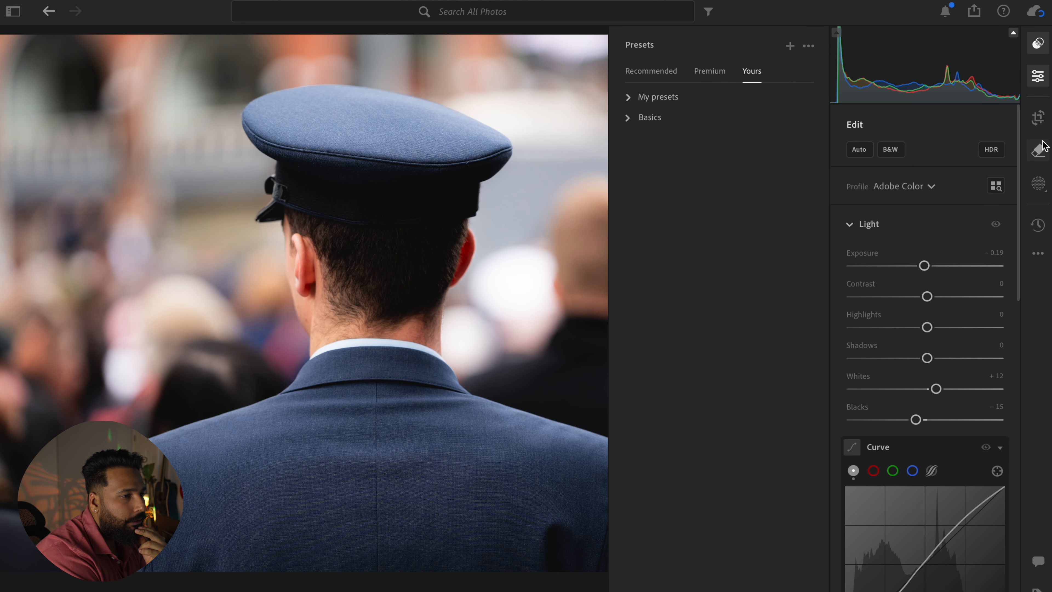
left_click(1036, 189)
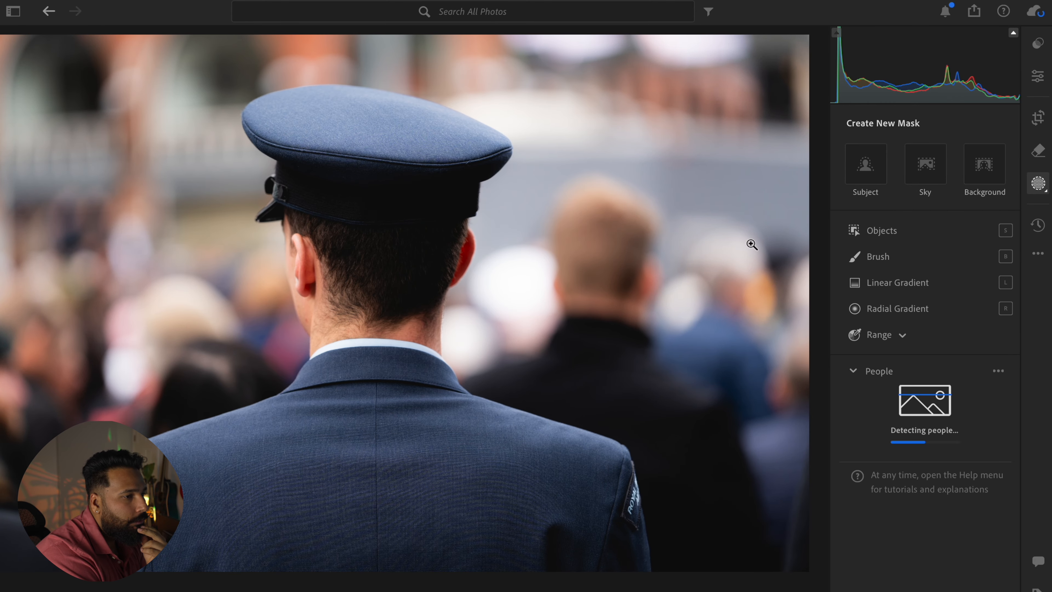
left_click(978, 164)
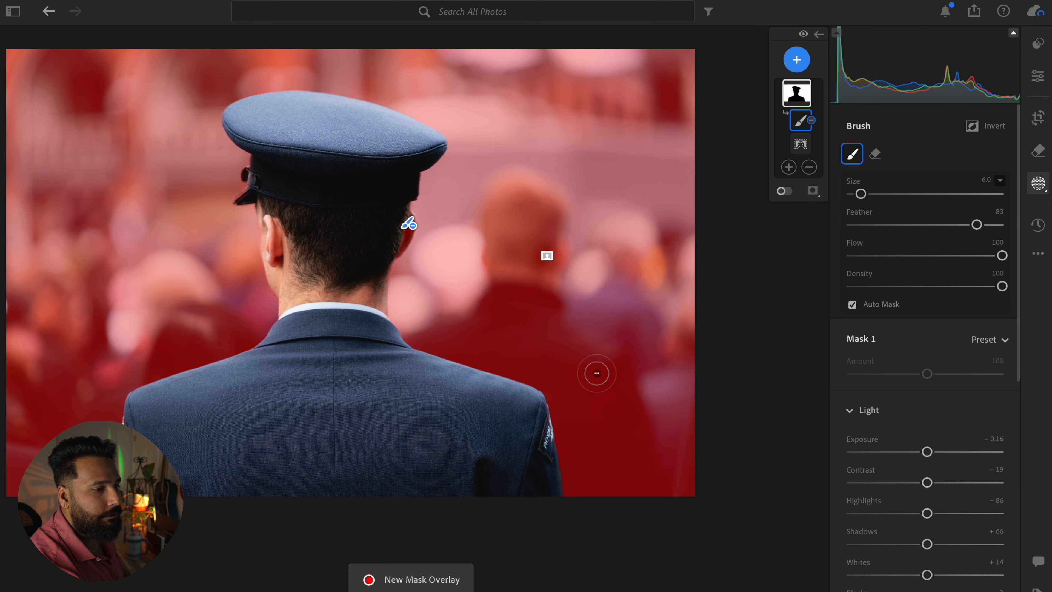
Step: In the background mask, reset shadows and contrast to 0, and set saturation to −34 and exposure to −0.32
scroll(927, 448, "down", 8)
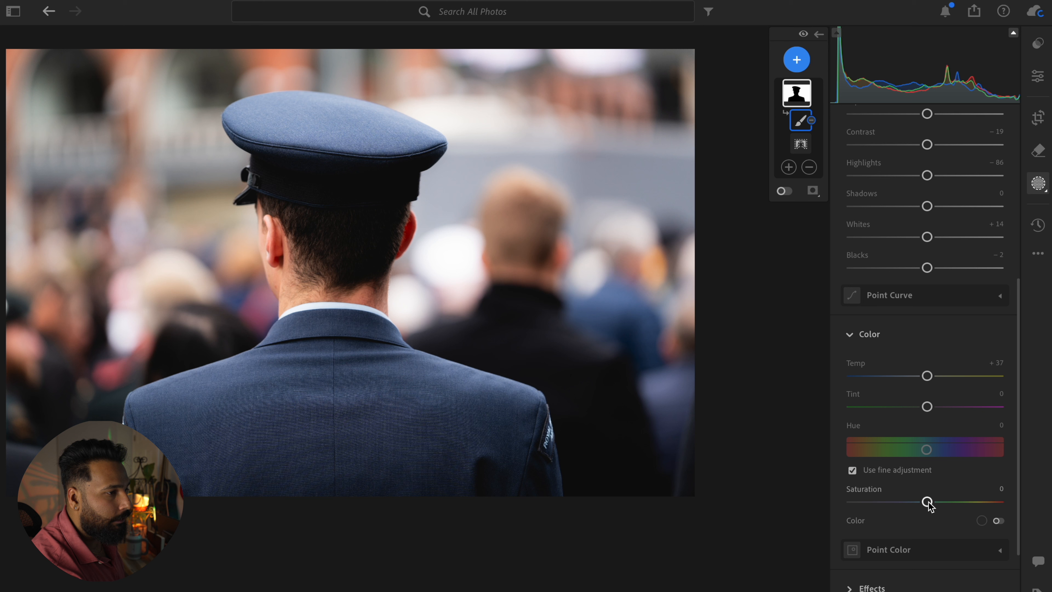
left_click_drag(928, 503, 903, 506)
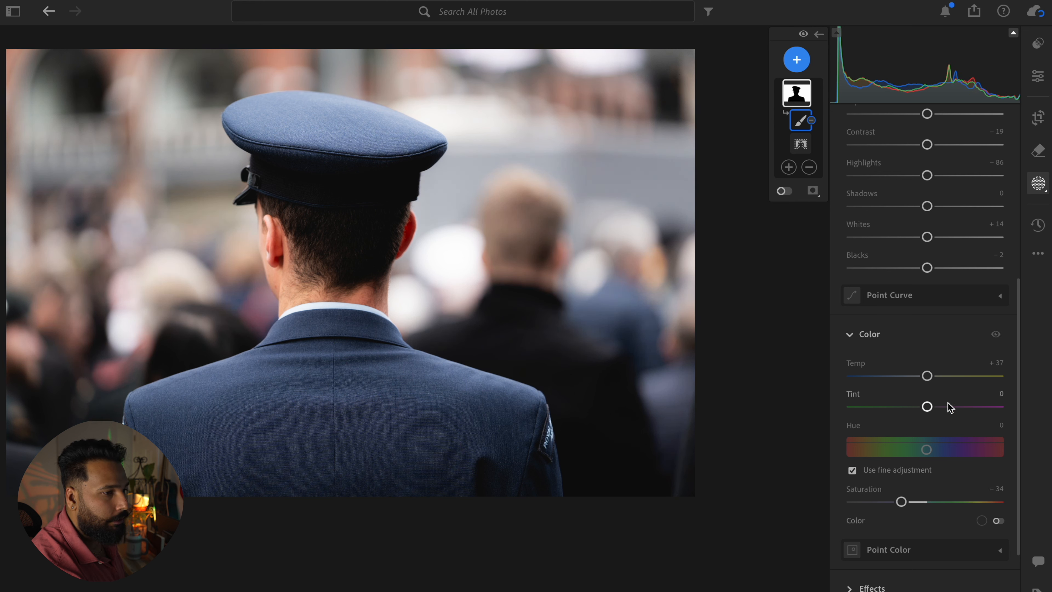
scroll(949, 403, "up", 8)
scroll(950, 406, "down", 3)
double_click(940, 424)
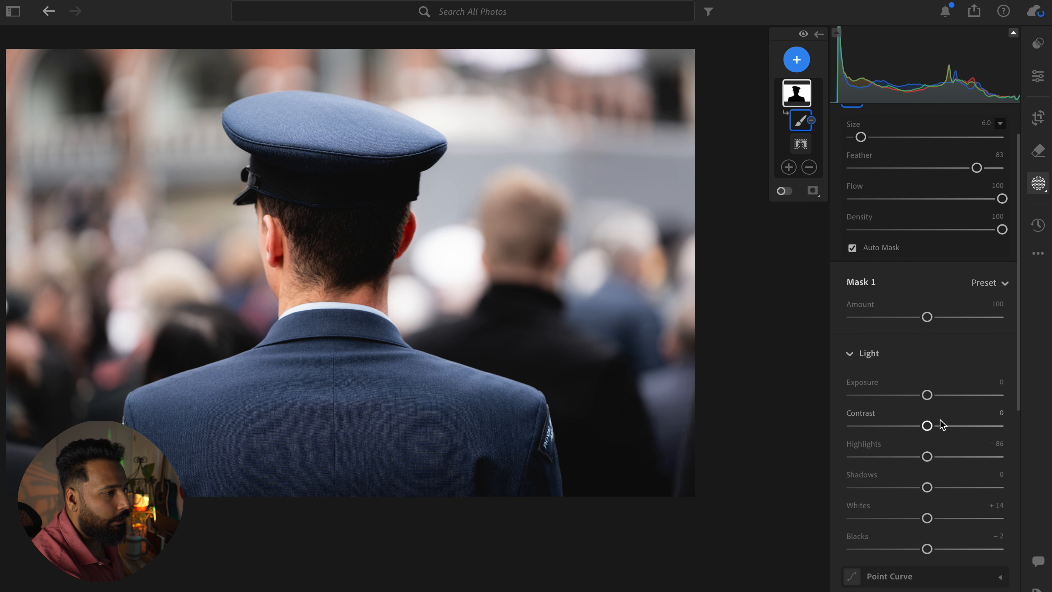
left_click_drag(928, 398, 921, 402)
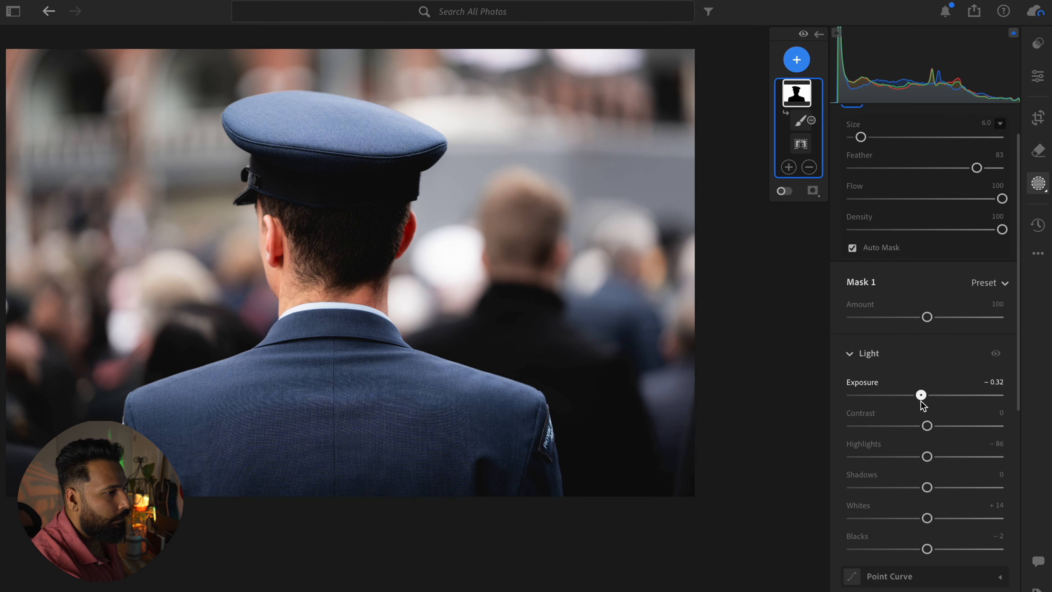
Step: Set the officer photo's overall exposure to −0.37 and compare the edit with the original
scroll(960, 343, "up", 2)
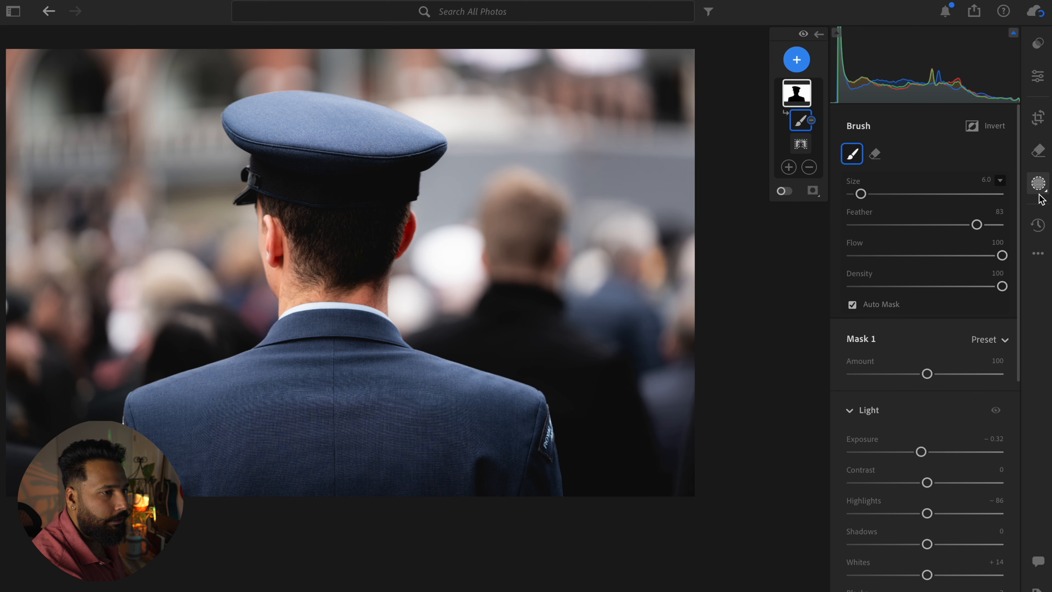
left_click(1039, 43)
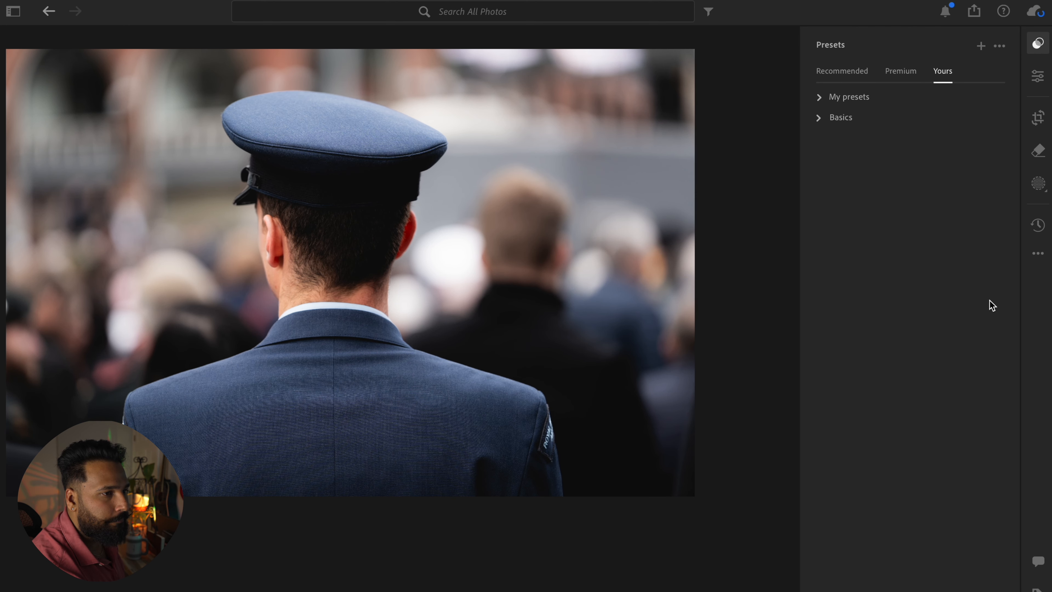
left_click(1038, 78)
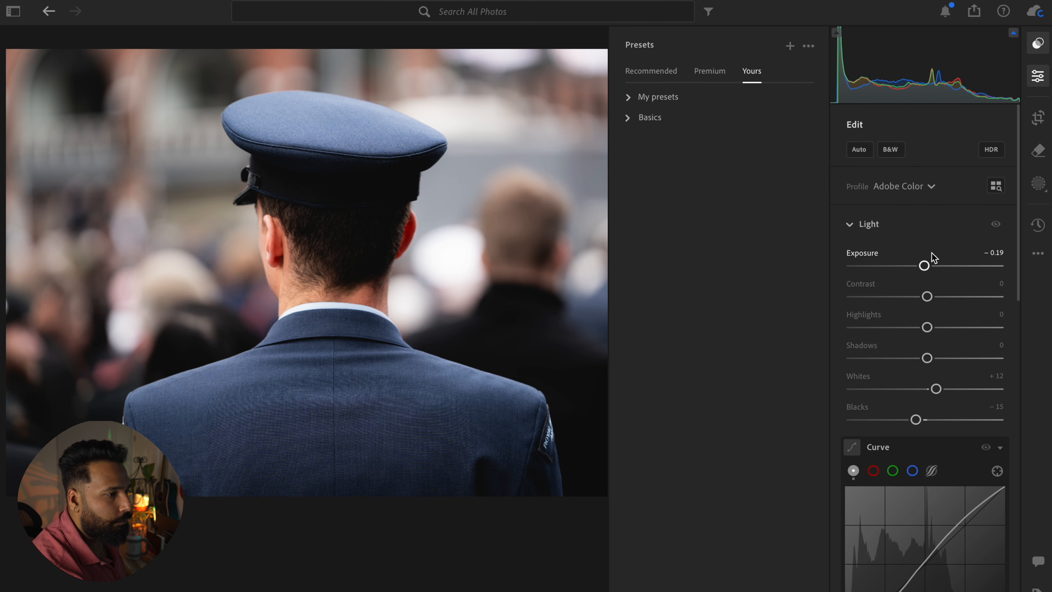
left_click_drag(926, 269, 921, 269)
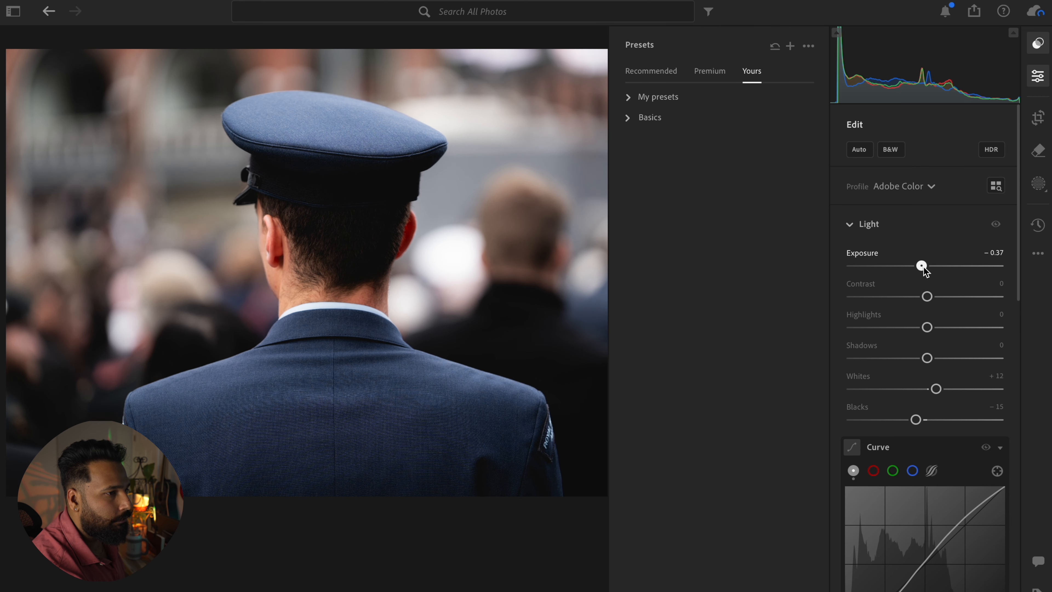
key("shift+p")
key("backslash")
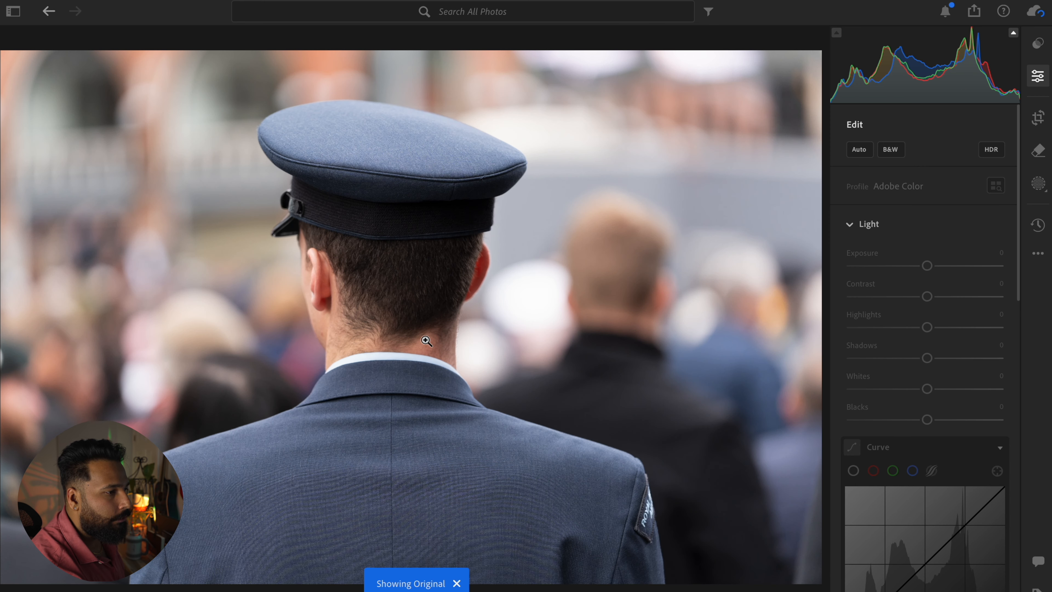
key("backslash")
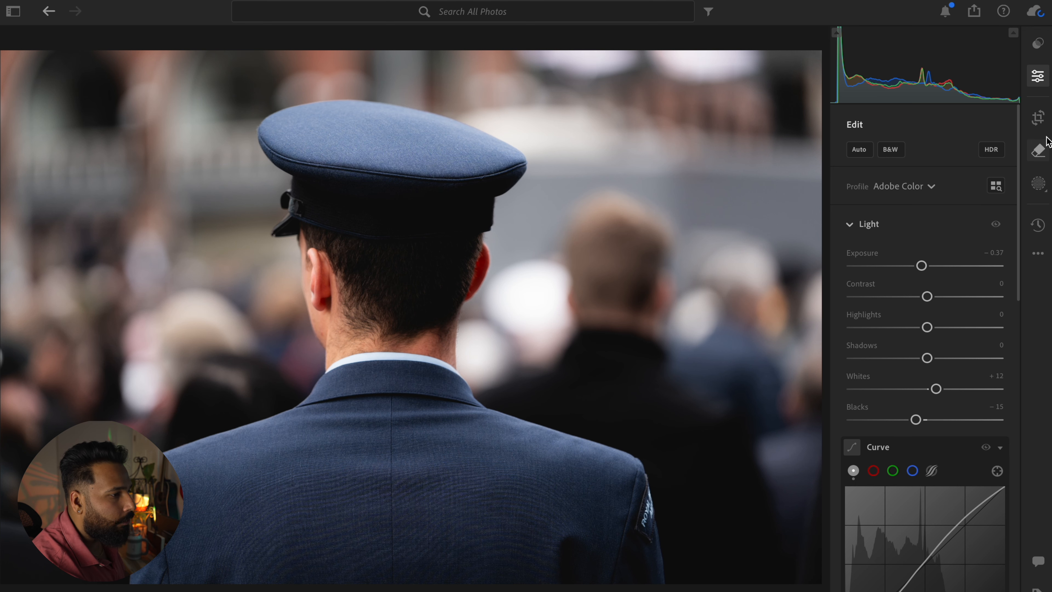
Step: Crop the officer photo slightly tighter from its left edge, keeping the 3 x 2 aspect ratio
left_click(1039, 118)
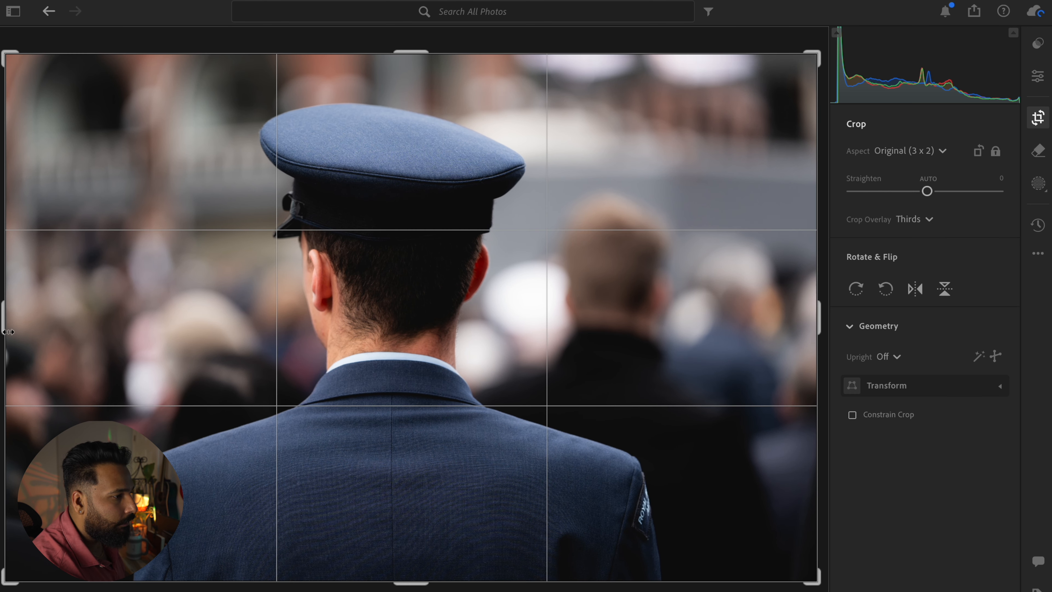
left_click_drag(6, 332, 15, 332)
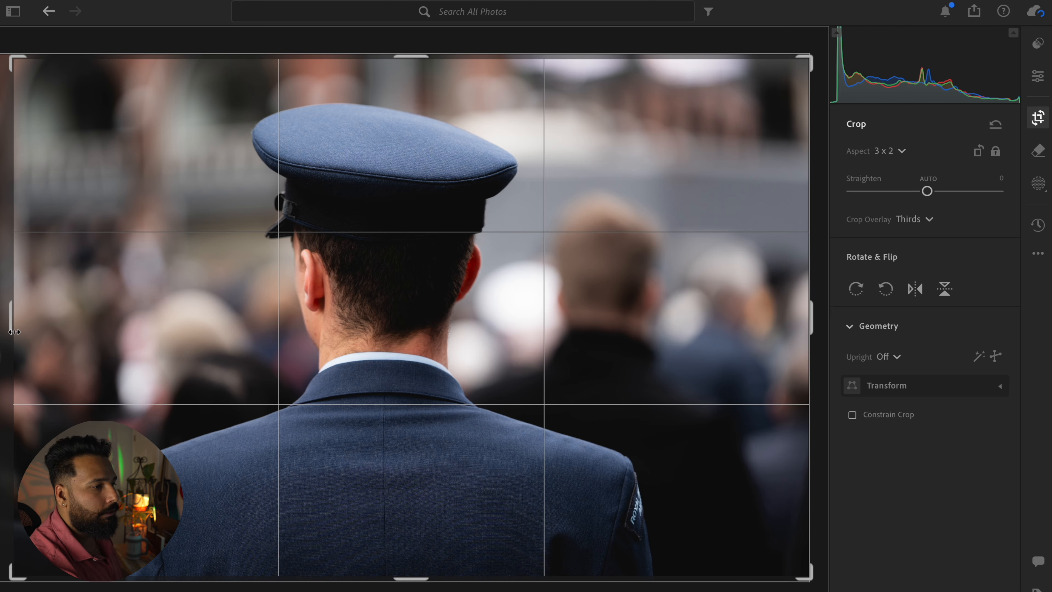
key("e")
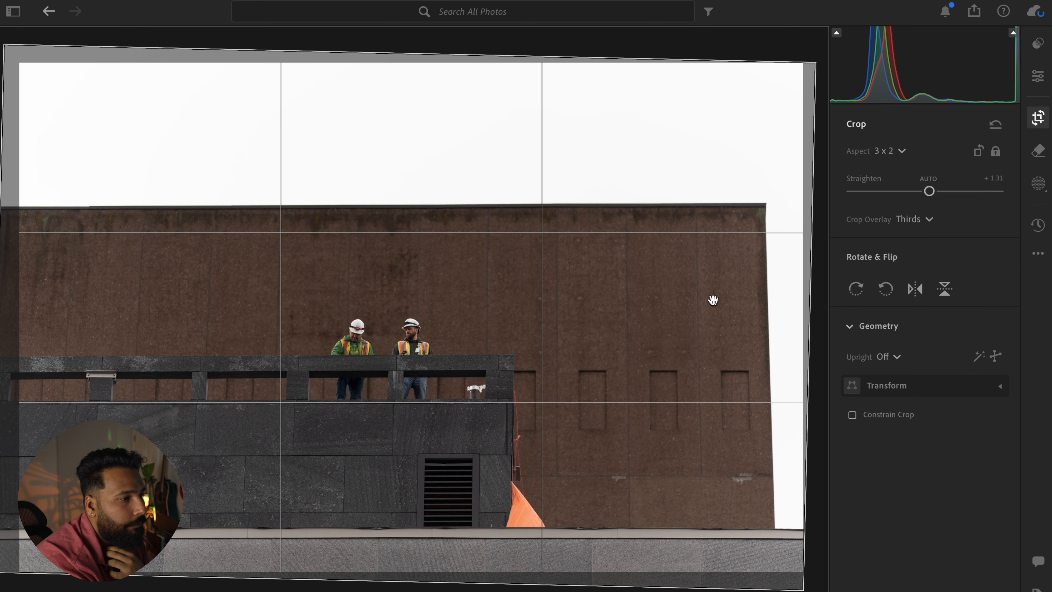
Step: Apply a straightened, slightly tighter crop to the building photo with the two workers so its roofline runs level
key("Return")
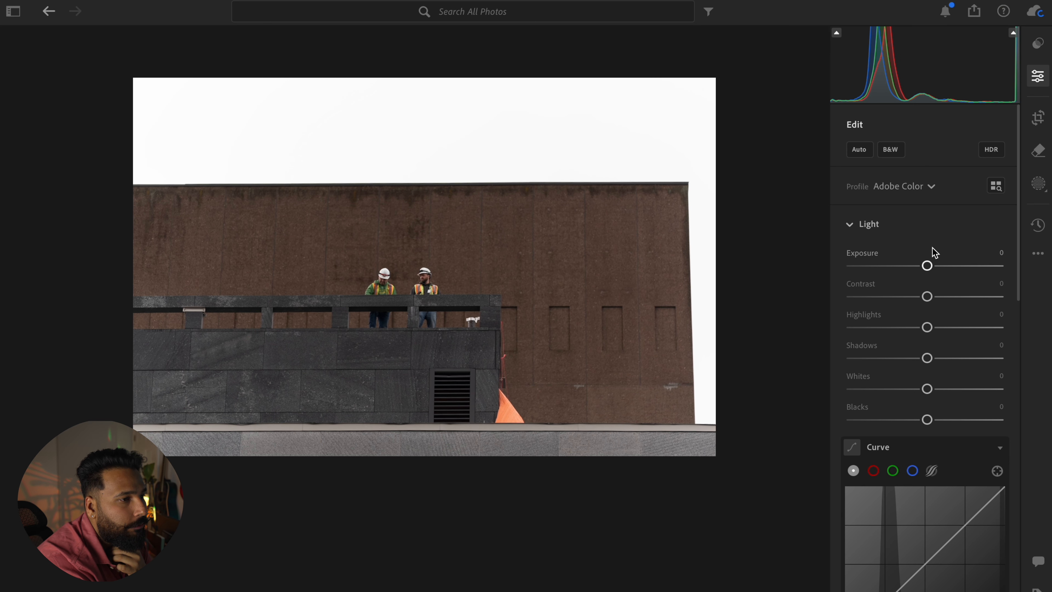
Step: Correct the building photo's perspective with Guided Upright, drawing guides along the wall's vertical edge, the lower ledge and the roofline
left_click(1038, 117)
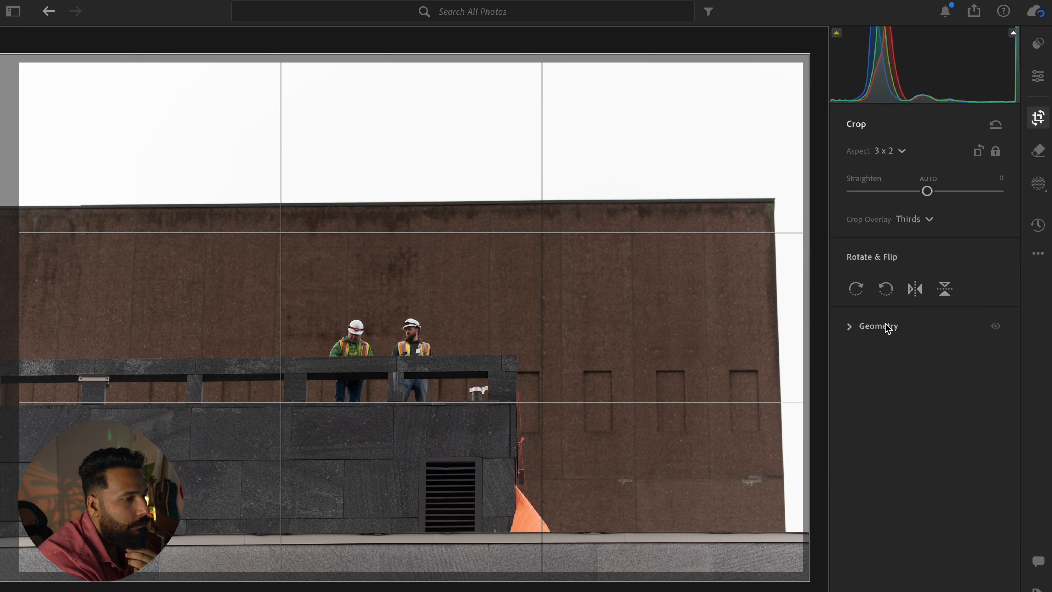
left_click(848, 327)
left_click(997, 357)
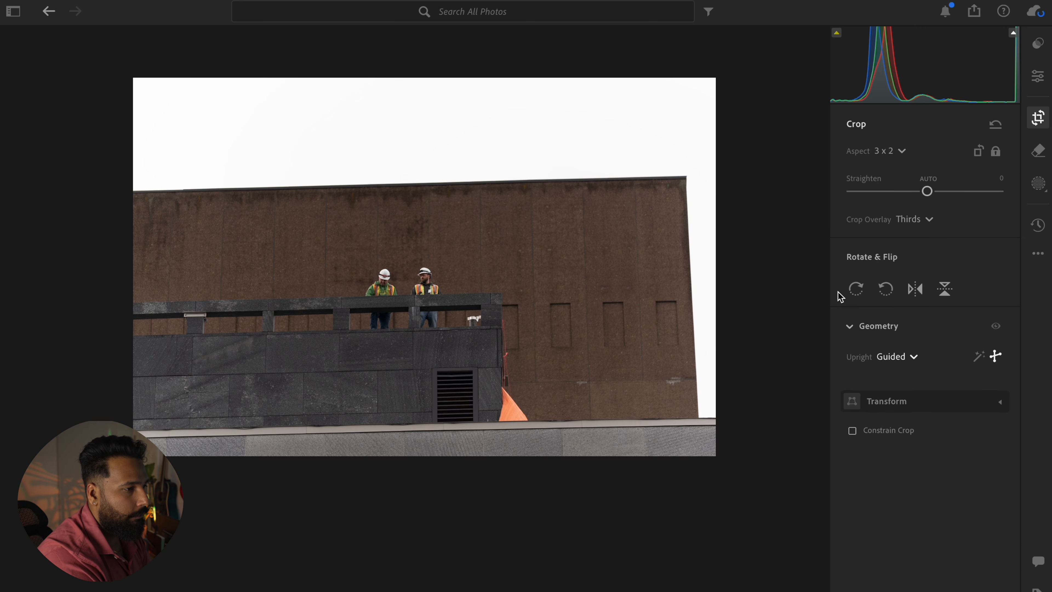
mouse_move(685, 175)
left_mouse_down()
mouse_move(689, 524)
mouse_move(716, 521)
mouse_move(705, 529)
left_mouse_up()
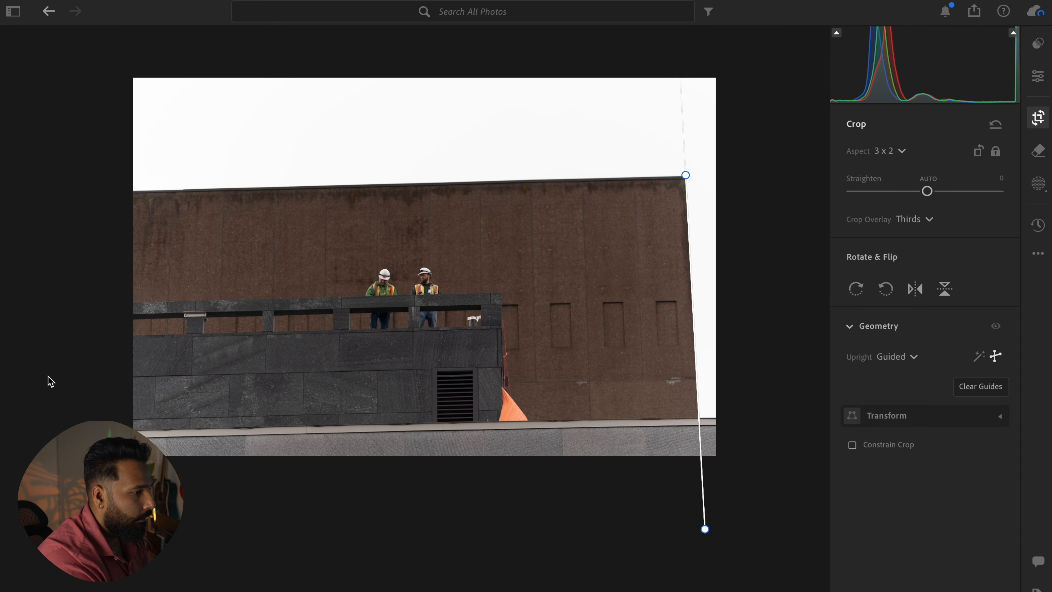
mouse_move(133, 427)
left_mouse_down()
mouse_move(730, 404)
mouse_move(760, 416)
left_mouse_up()
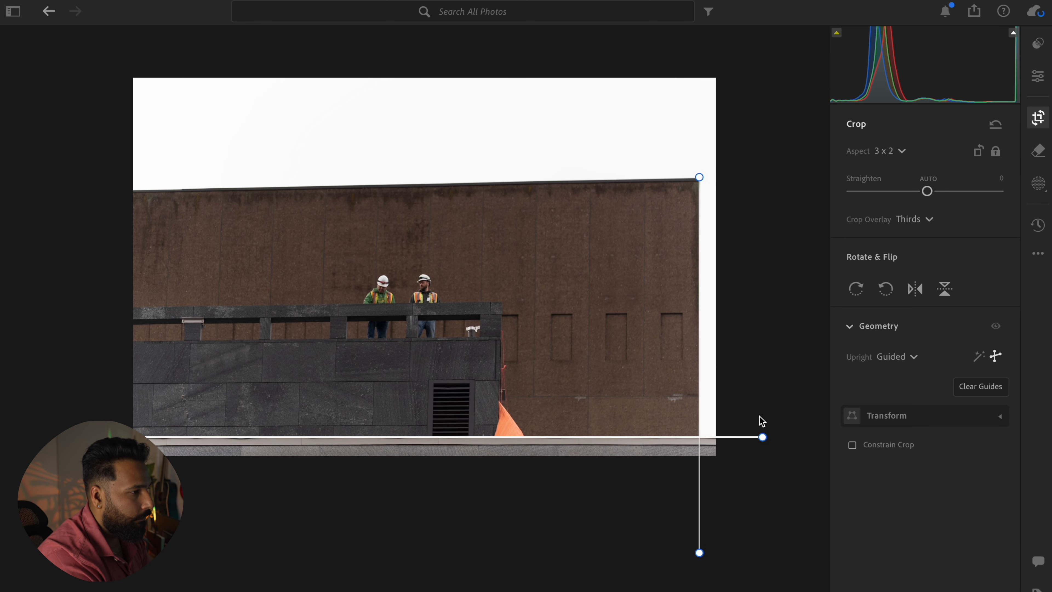
left_click_drag(136, 190, 824, 176)
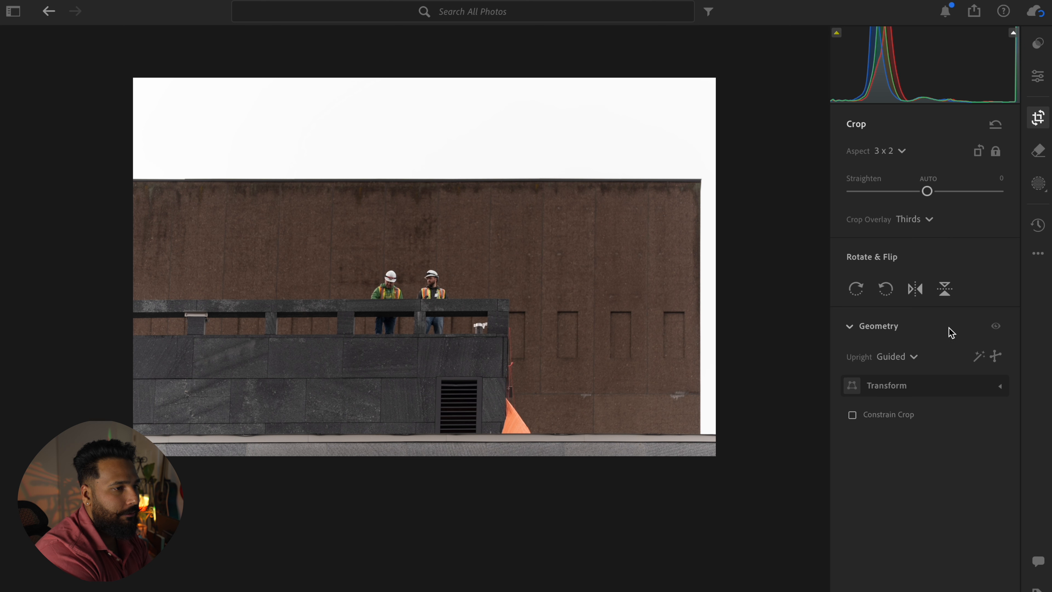
Step: Tone the building photo with highlights +46, adjusted blacks and clarity −26, and switch to the Remove tool
left_click(1038, 76)
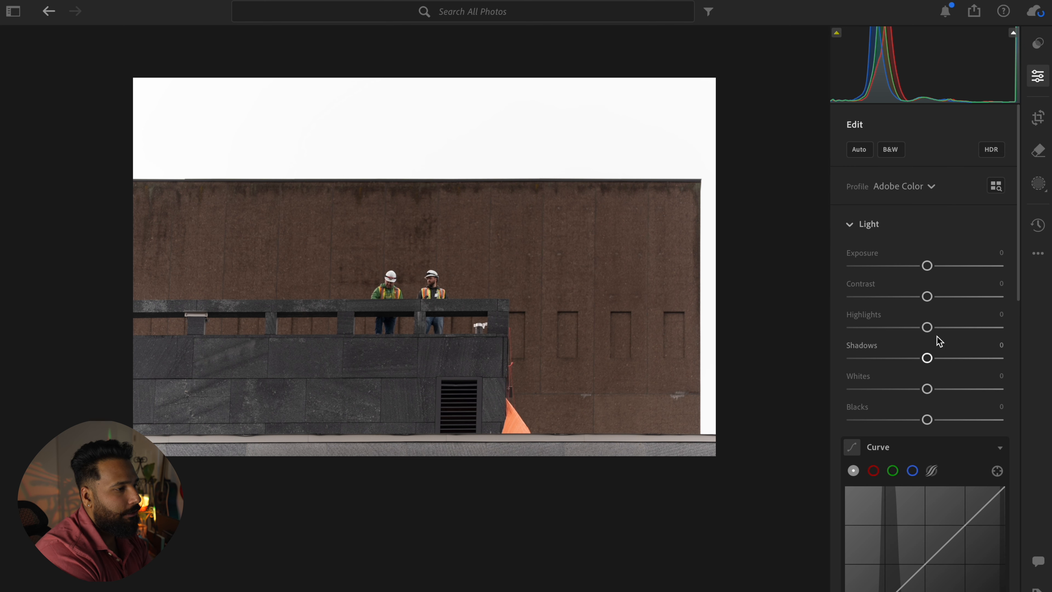
left_click_drag(931, 328, 972, 334)
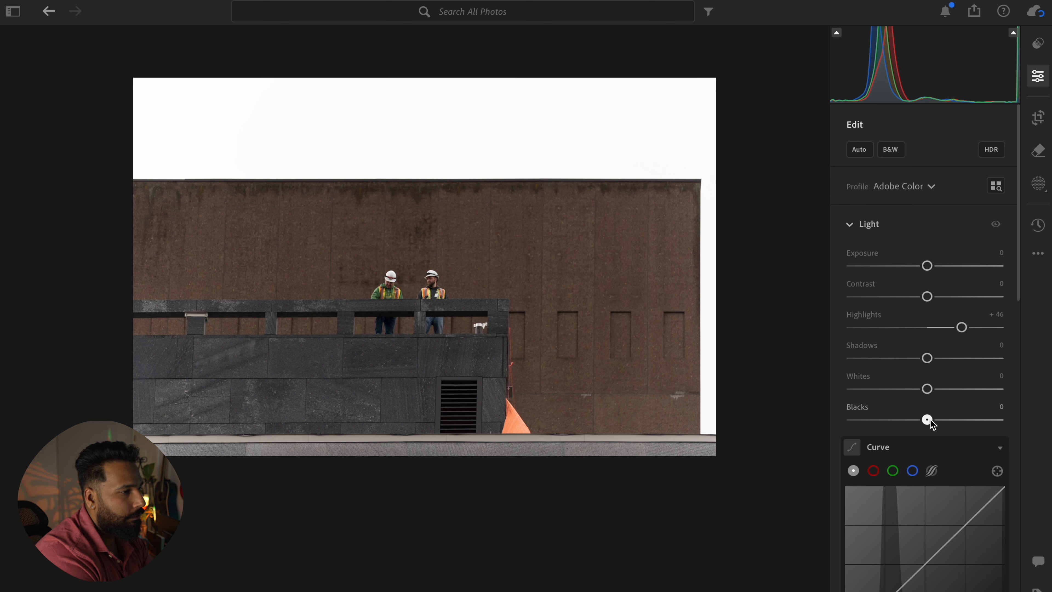
left_click_drag(931, 423, 950, 391)
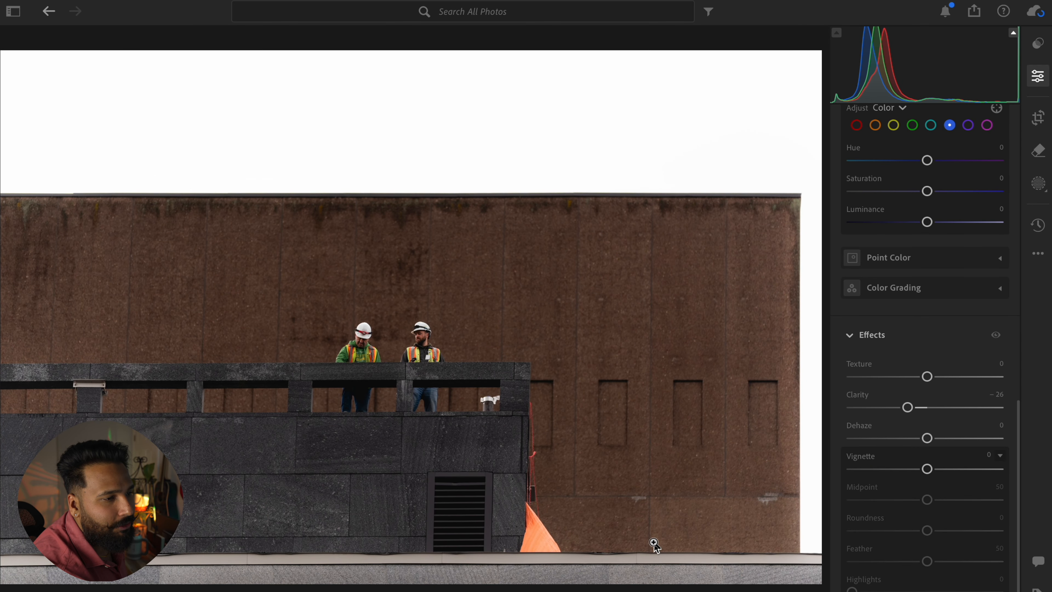
left_click(1035, 156)
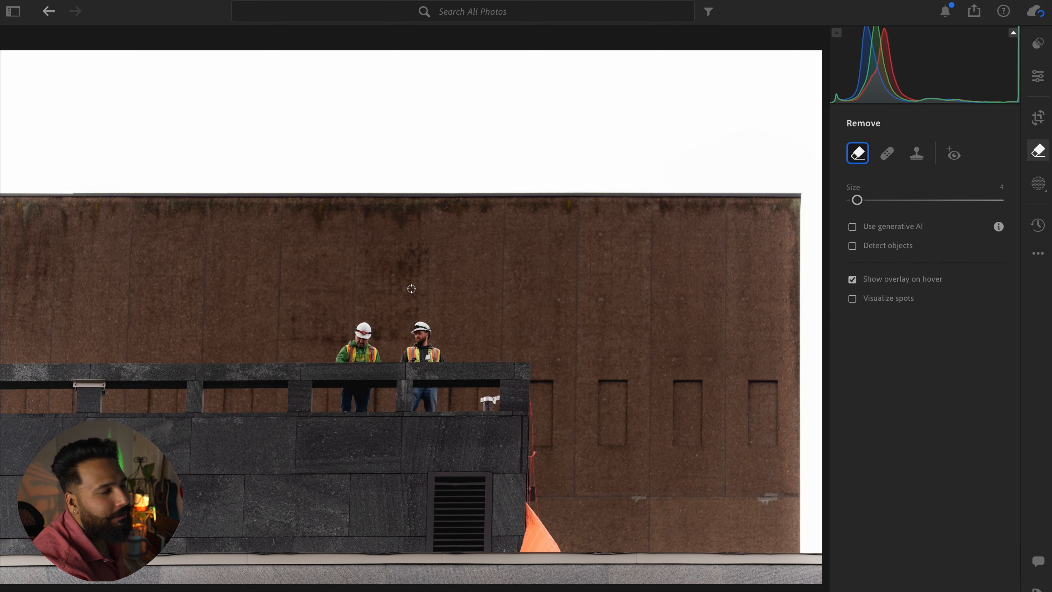
scroll(411, 289, "down", 5)
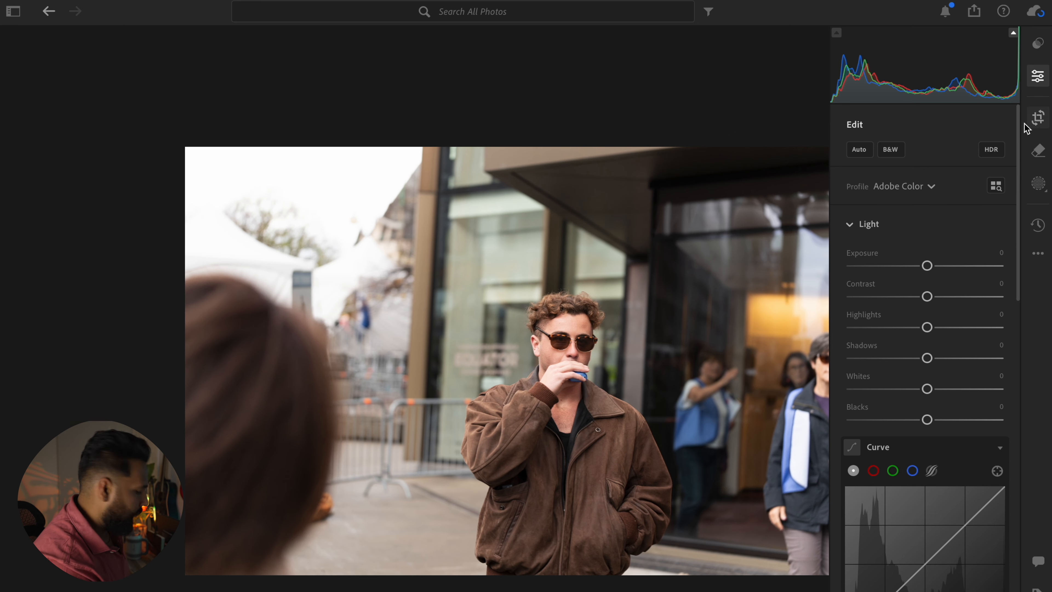
Step: Crop the photo of the man in the brown jacket to a vertical 3 x 2 frame around him, trimming the upper edge
left_click(1037, 118)
key("x")
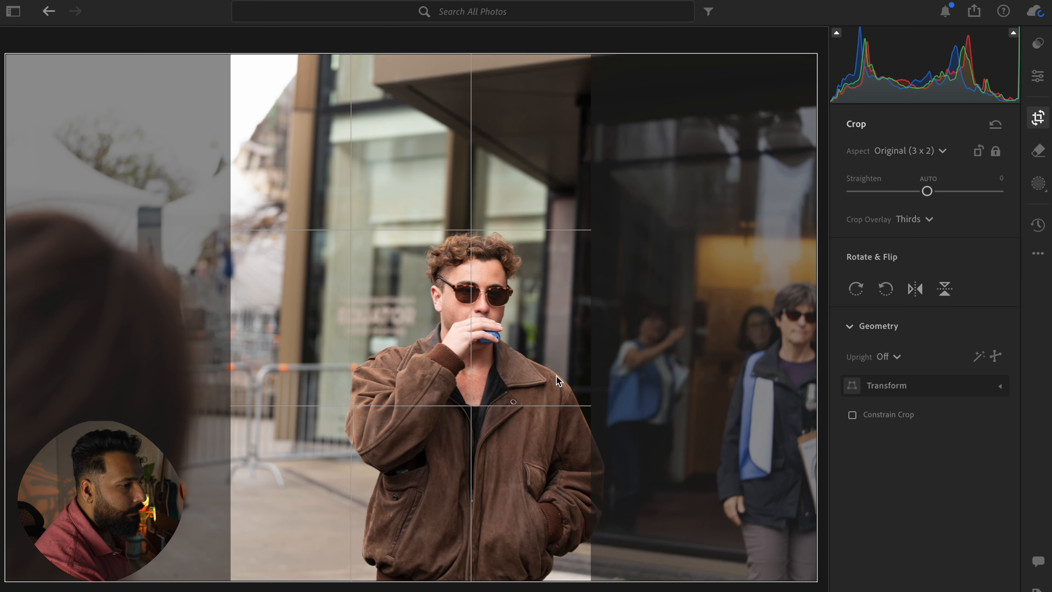
left_click_drag(545, 382, 493, 371)
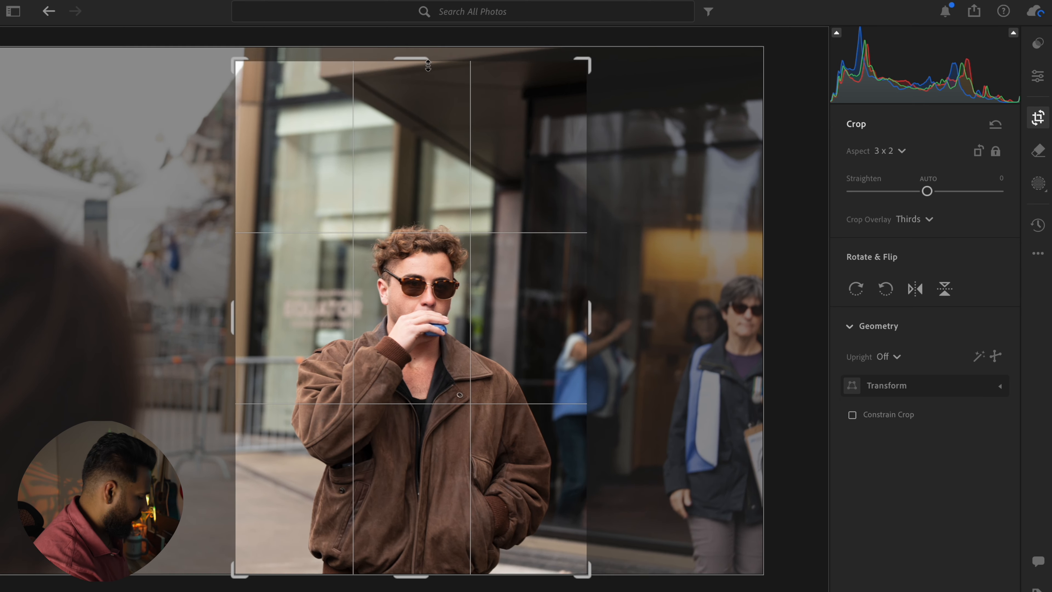
left_click_drag(428, 65, 429, 85)
key("e")
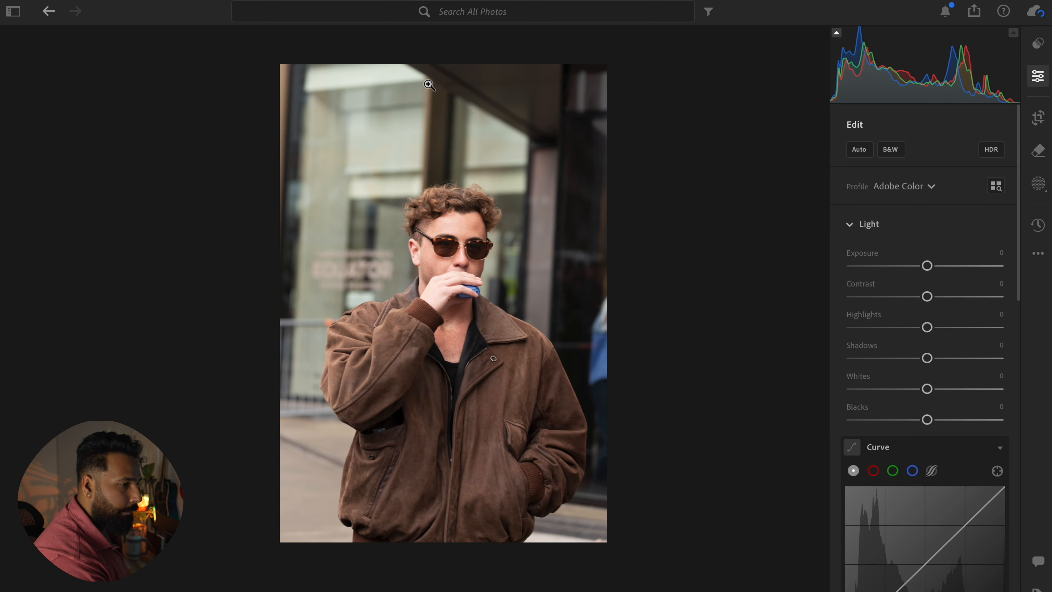
Step: Paste the copied edit settings onto the brown-jacket portrait and tighten its crop slightly from the upper-left corner
key("ctrl+v")
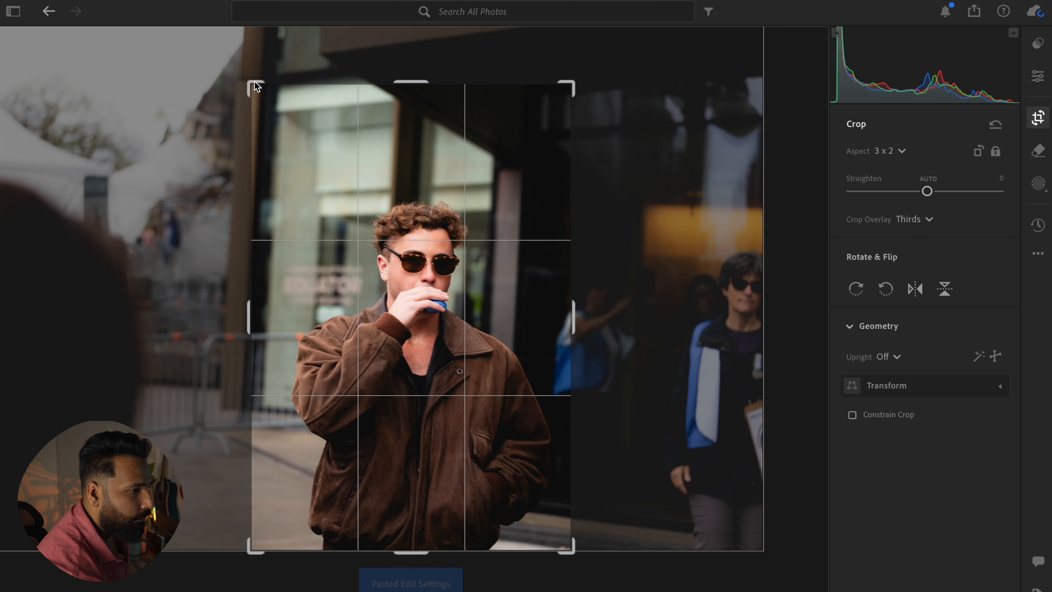
left_click_drag(255, 81, 263, 88)
key("e")
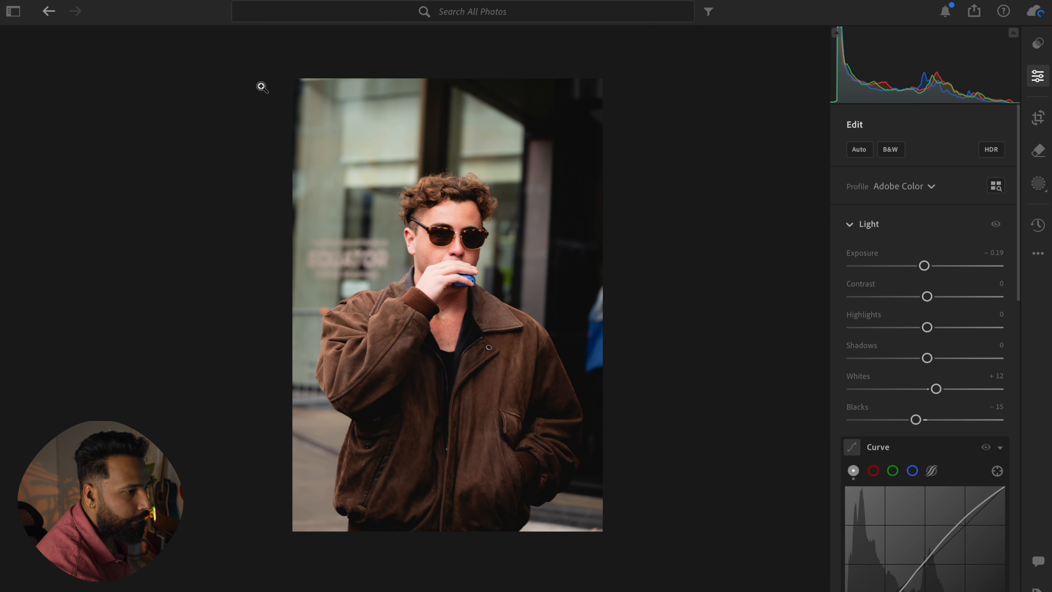
Step: Crop the brown-jacket portrait slightly tighter from its upper edge and compare the edit with the original
left_click(458, 168)
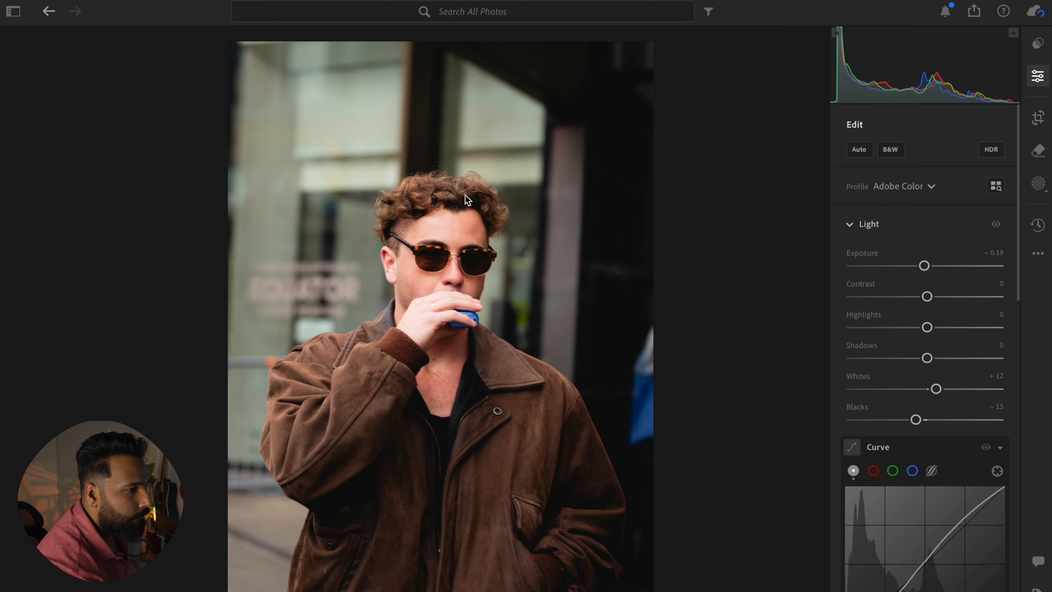
left_click(439, 281)
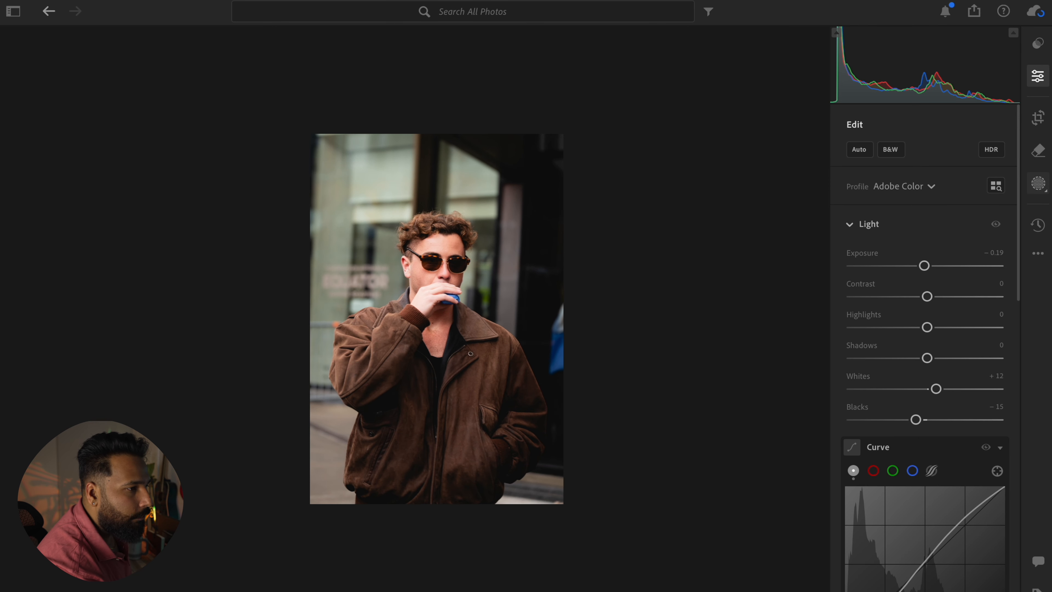
key("c")
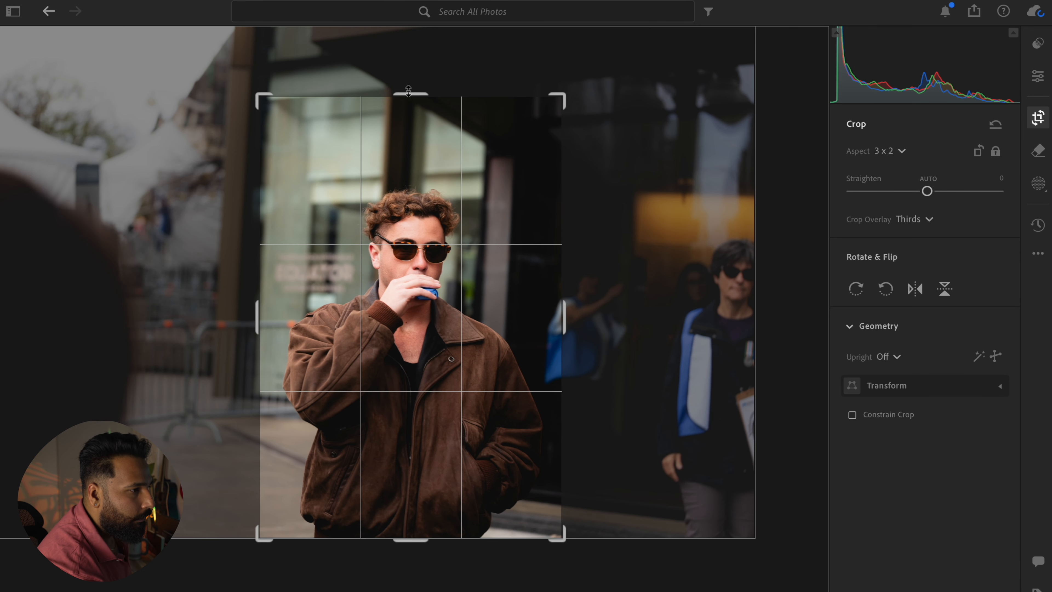
left_click_drag(409, 91, 409, 100)
key("Return")
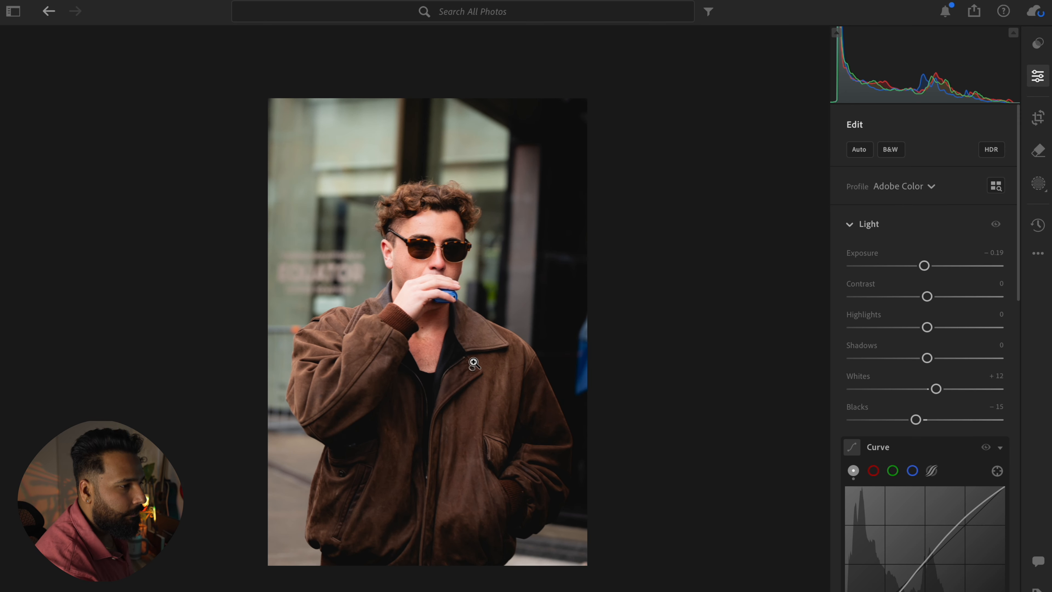
key("backslash")
key("backslash")
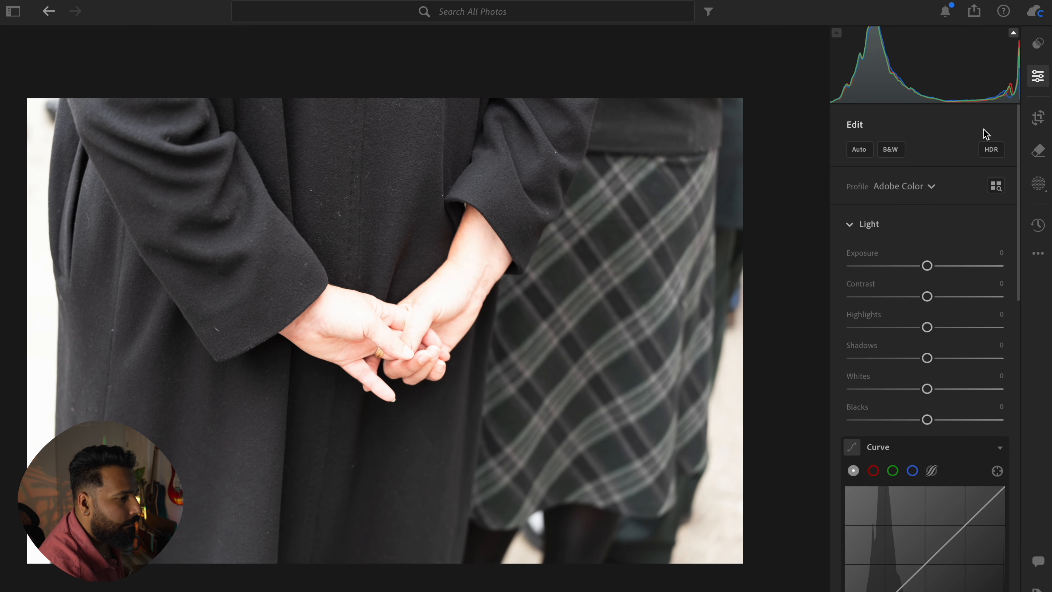
Step: Set the highlights of the holding-hands photo to −71 to recover detail in the skin
mouse_move(927, 327)
left_mouse_down()
mouse_move(890, 328)
mouse_move(927, 329)
left_mouse_up()
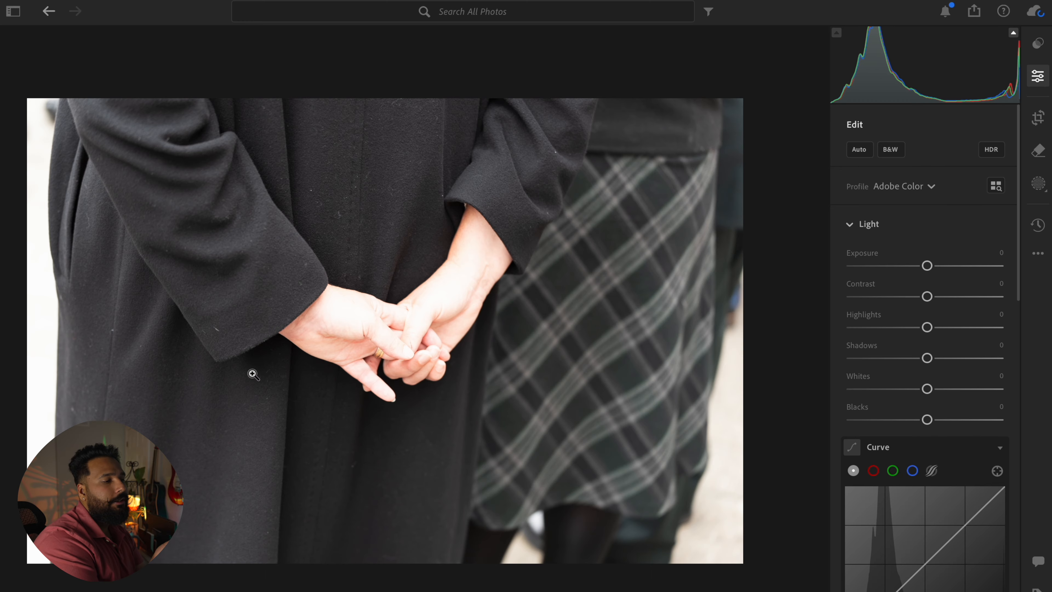
scroll(402, 330, "up", 6)
scroll(402, 331, "down", 4)
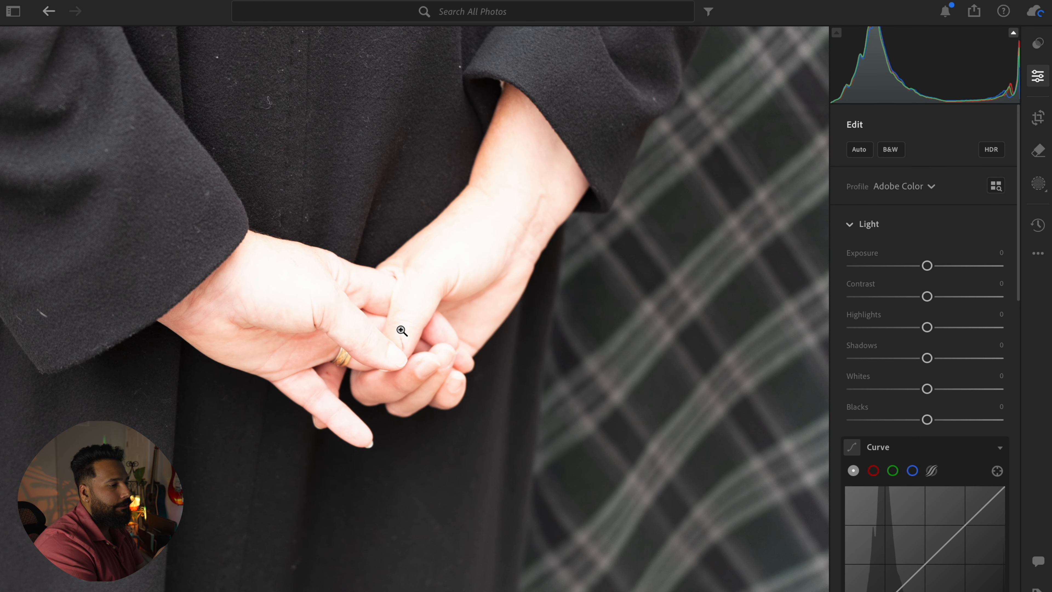
left_click_drag(927, 328, 877, 339)
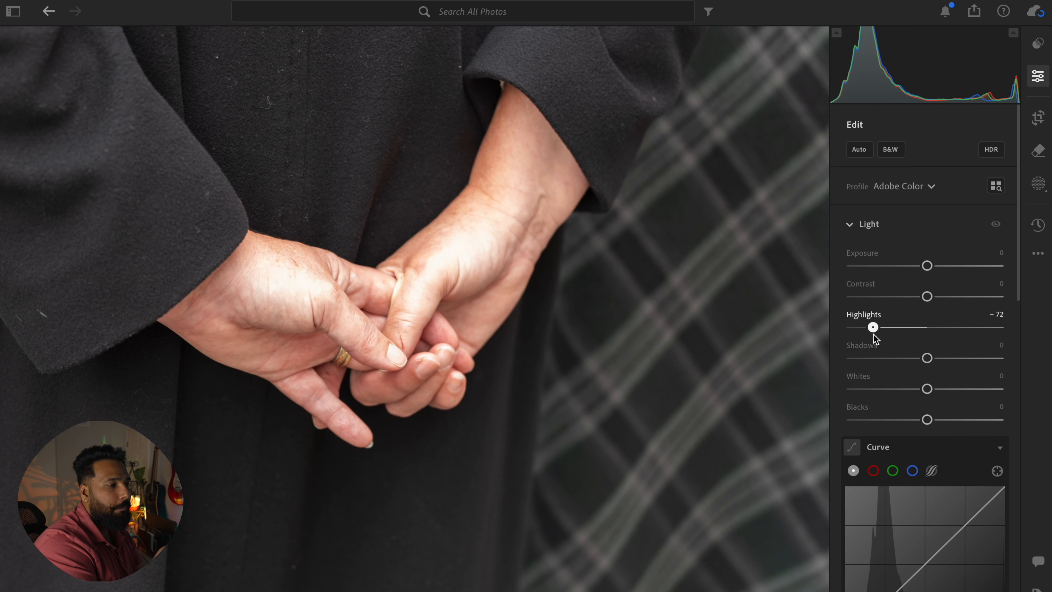
left_click(533, 298)
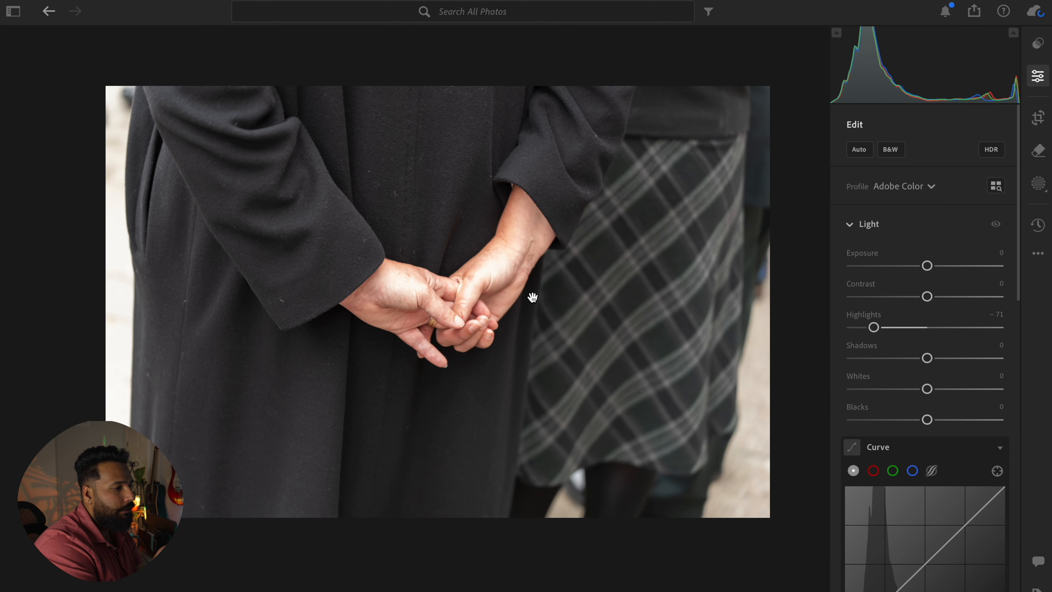
Step: Crop the holding-hands photo to a vertical 3 x 2 frame with the clasped hands near the centre
left_click(1039, 118)
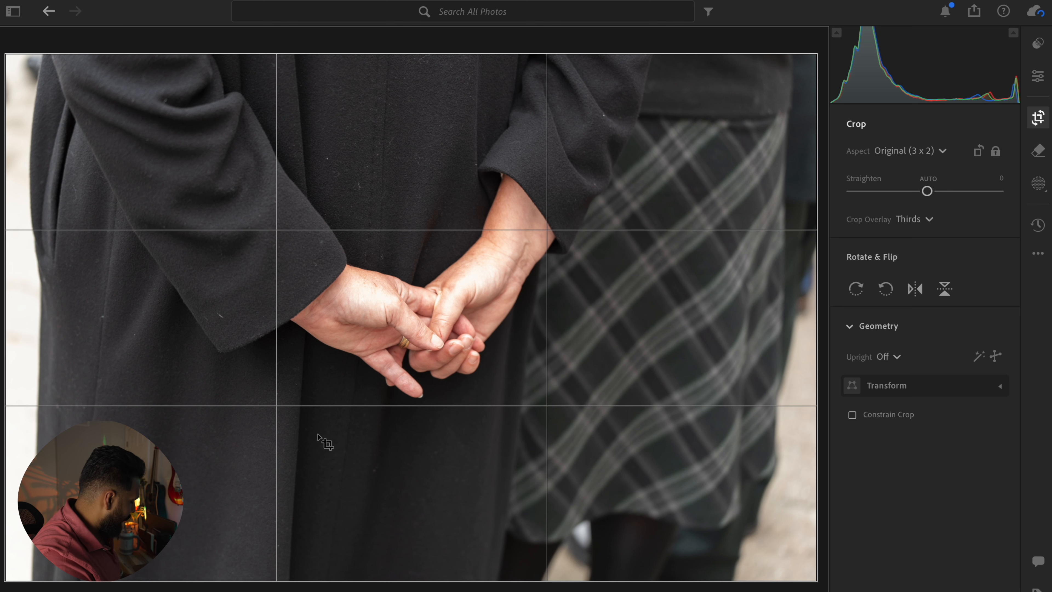
key("x")
left_click_drag(400, 425, 424, 424)
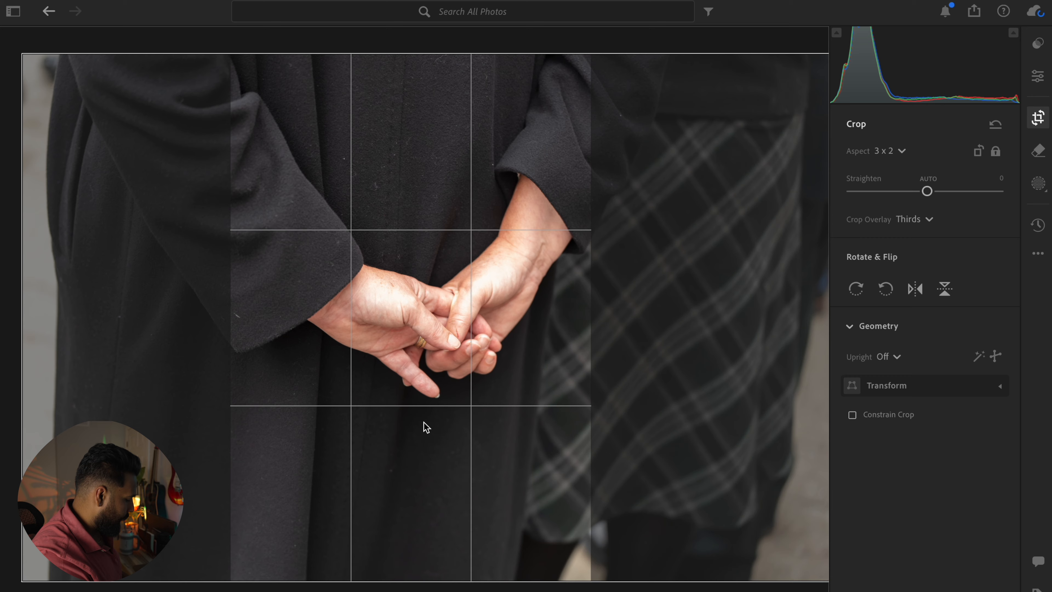
key("Return")
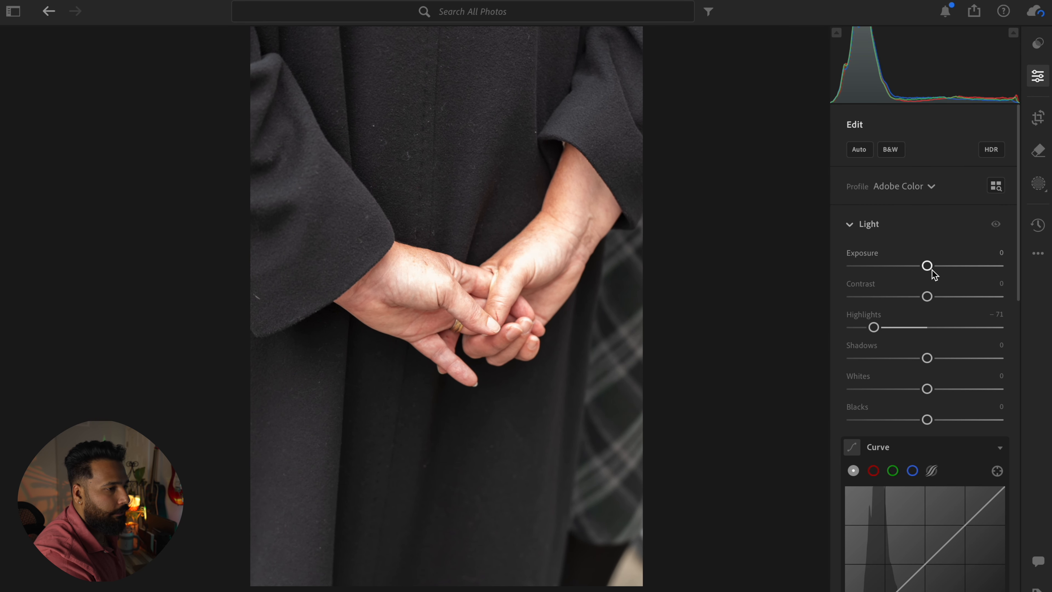
Step: Set the holding-hands photo's contrast to +34 and its blacks to about −32
left_click_drag(927, 296, 953, 297)
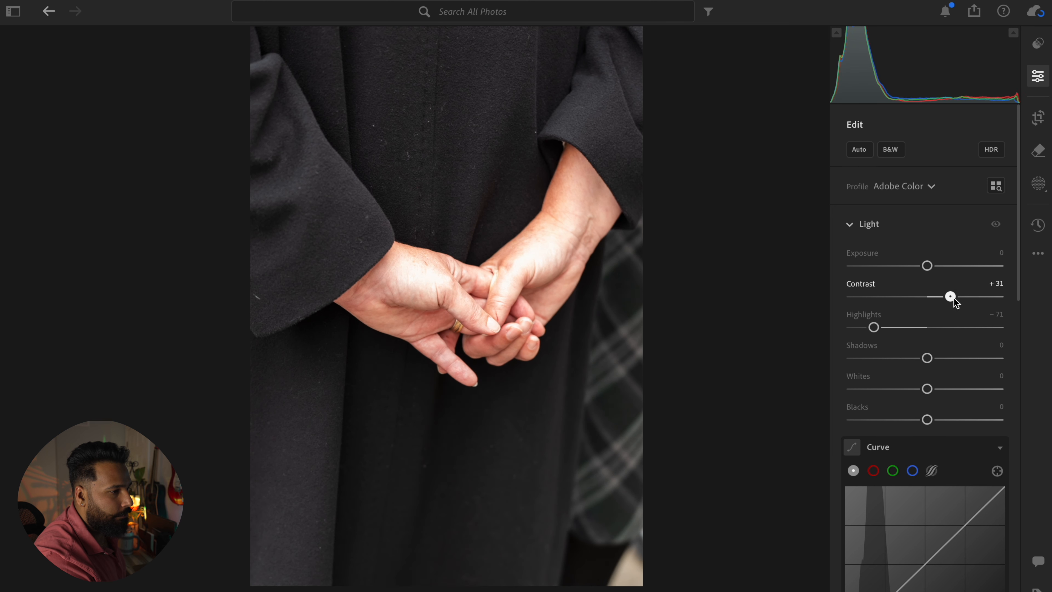
left_click_drag(928, 419, 904, 424)
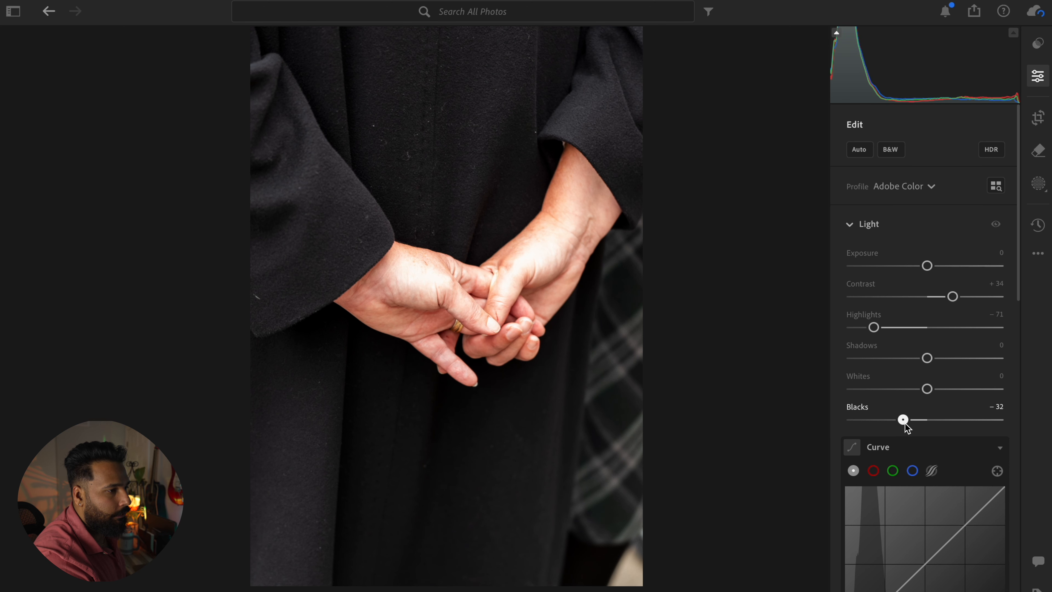
Step: Add a dark vignette of −39 to the holding-hands photo with midpoint 35 and feather 68
scroll(905, 424, "down", 15)
scroll(907, 425, "down", 5)
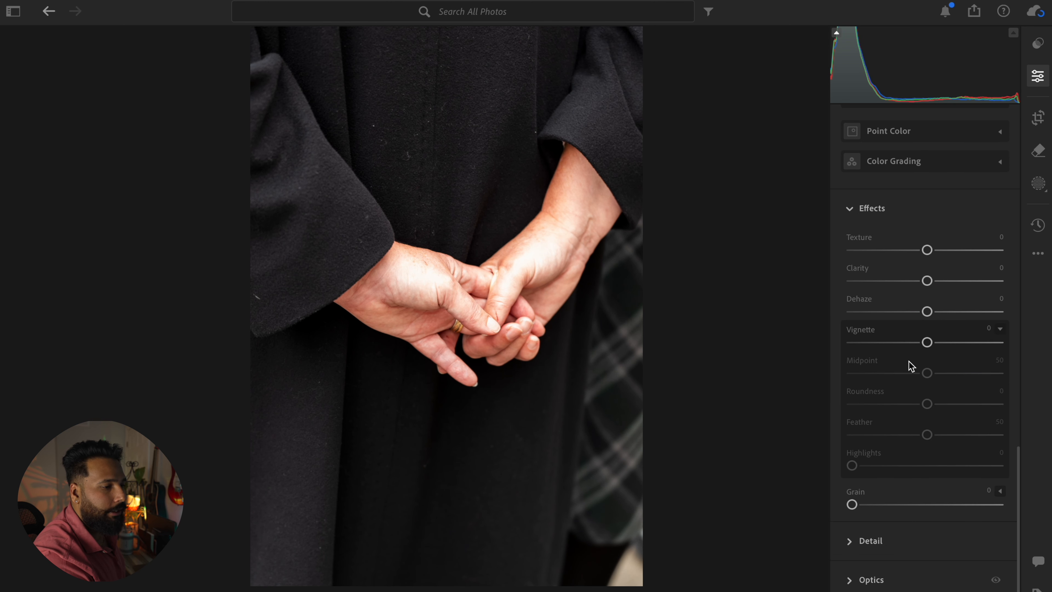
left_click_drag(927, 344, 898, 359)
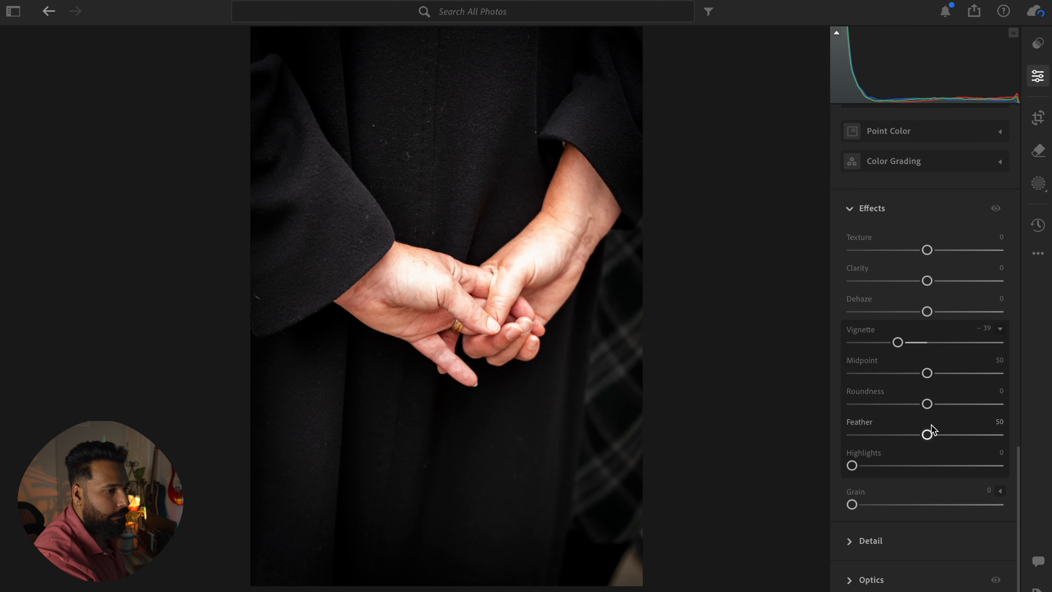
left_click_drag(931, 437, 960, 437)
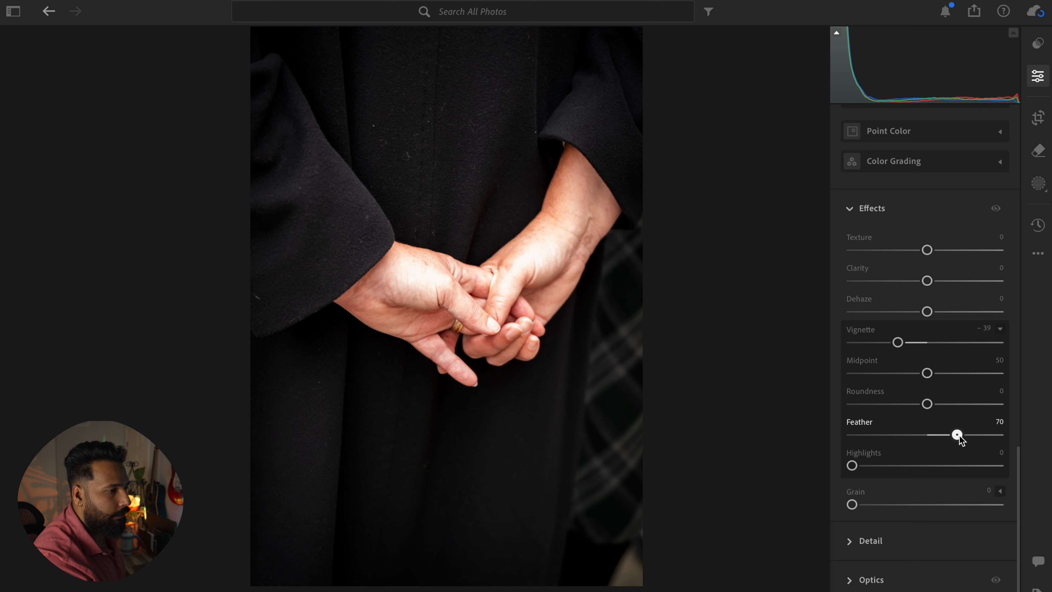
left_click_drag(927, 378, 905, 380)
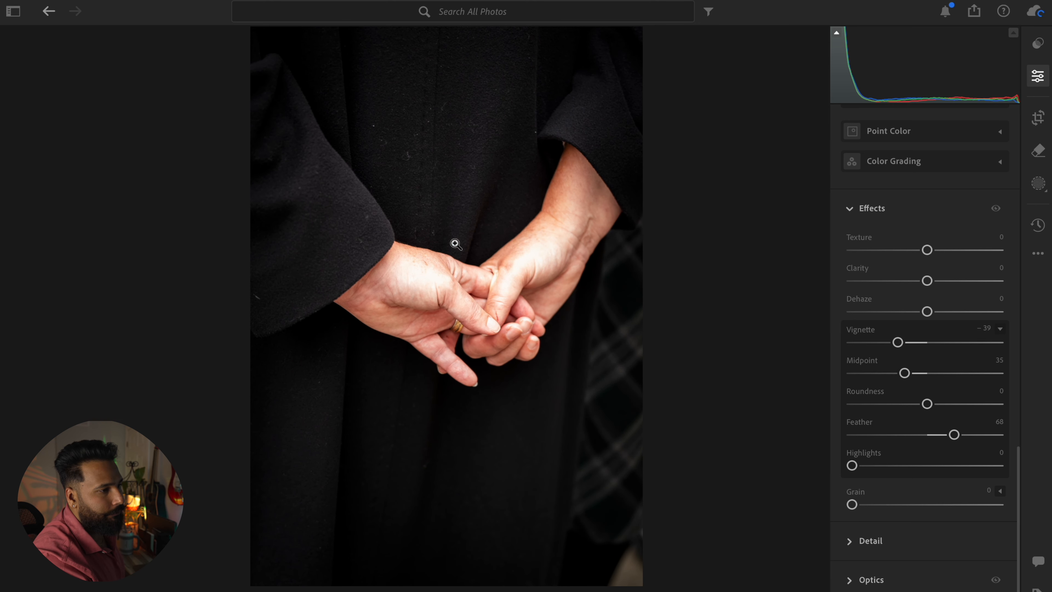
Step: Tighten the vertical 3 x 2 crop of the holding-hands photo slightly and reposition the image within the frame
scroll(466, 283, "up", 5)
scroll(466, 283, "down", 5)
left_click(1037, 118)
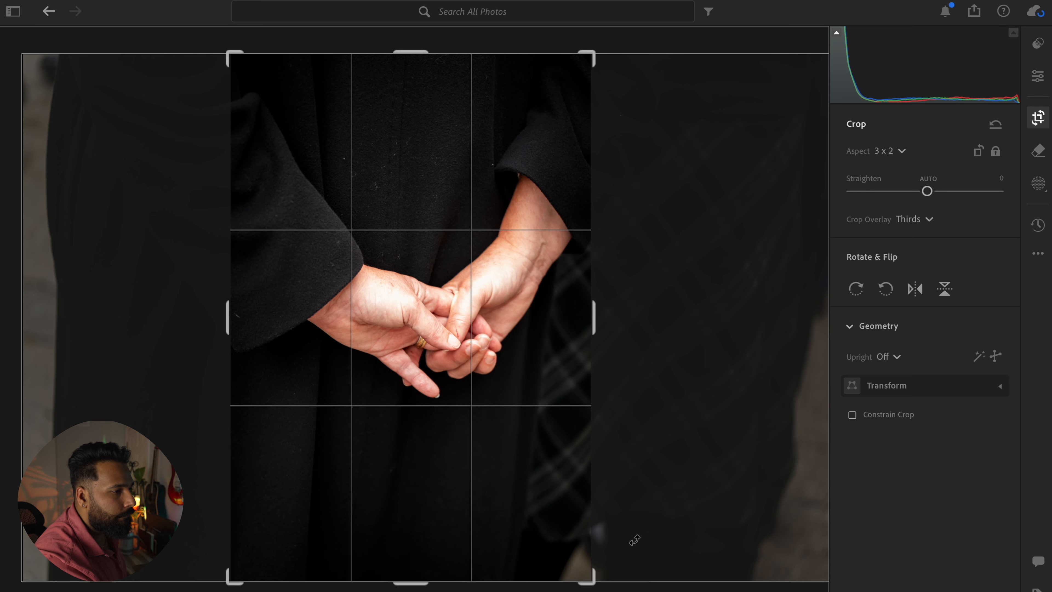
left_click_drag(585, 581, 611, 565)
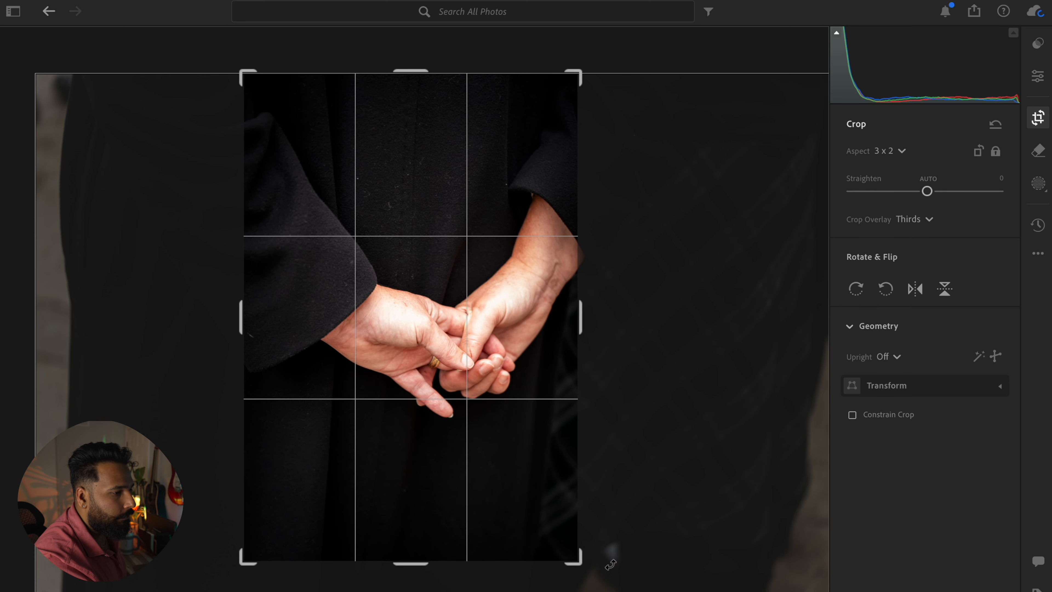
left_click_drag(507, 498, 493, 497)
key("e")
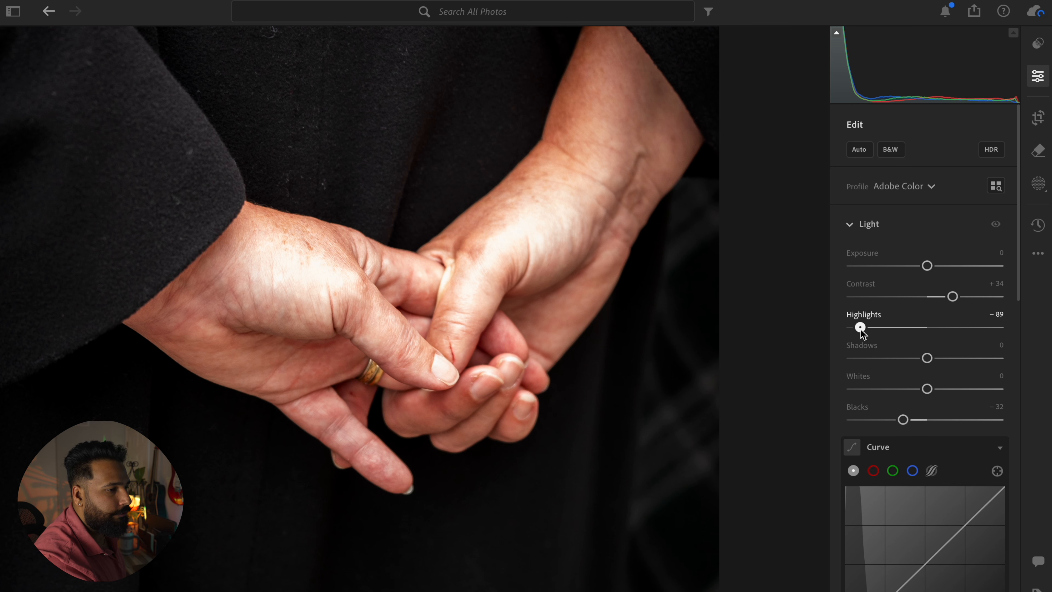
Step: Set the holding-hands photo's highlights to −85 and check the skin detail up close
left_click_drag(861, 330, 863, 330)
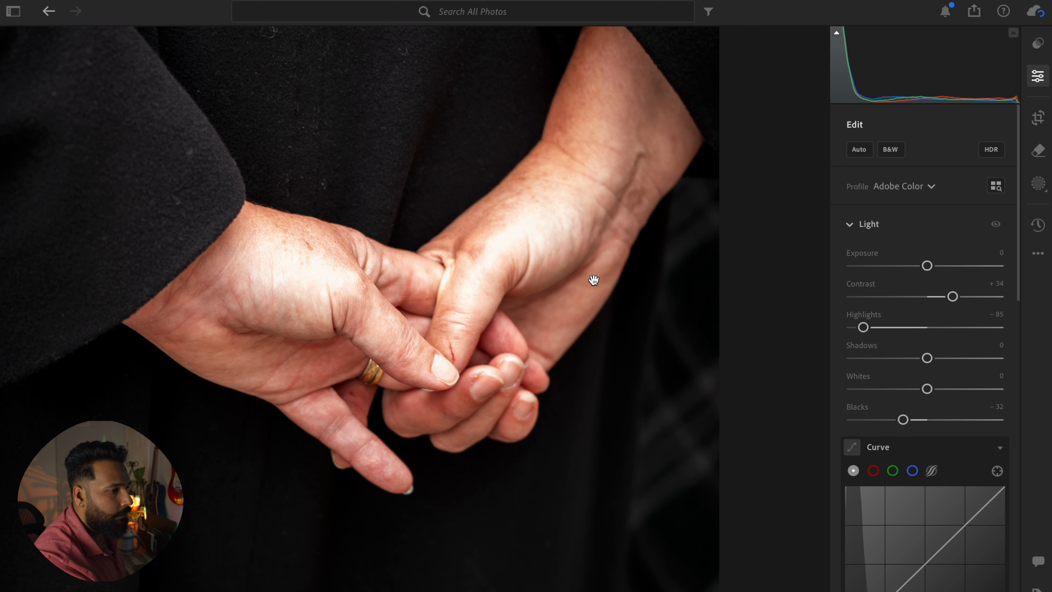
left_click(592, 280)
left_click(591, 280)
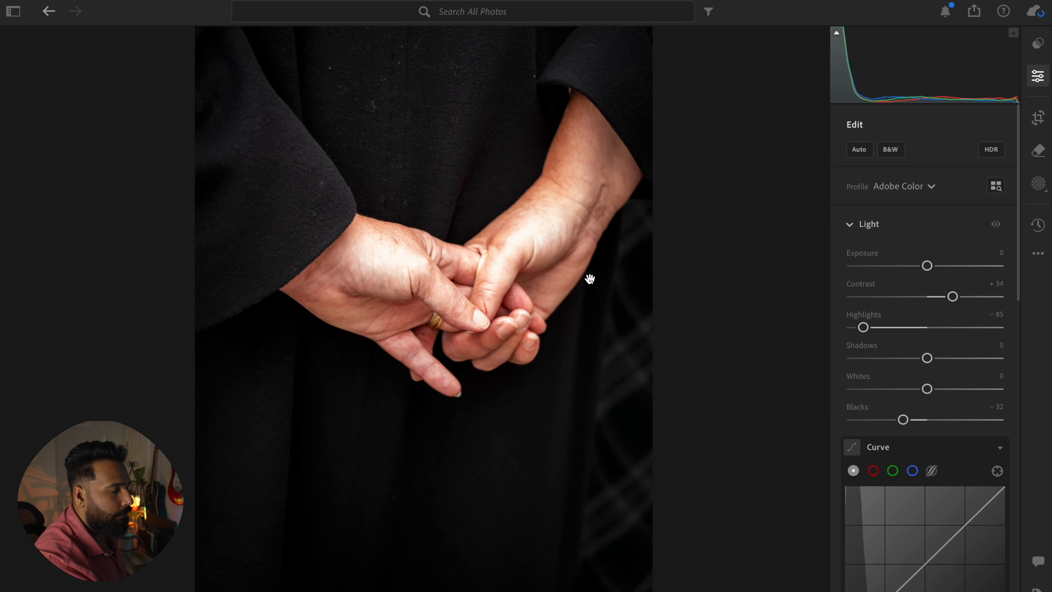
Step: Soften the holding-hands photo by setting clarity to −22, and inspect the skin up close
scroll(883, 340, "down", 10)
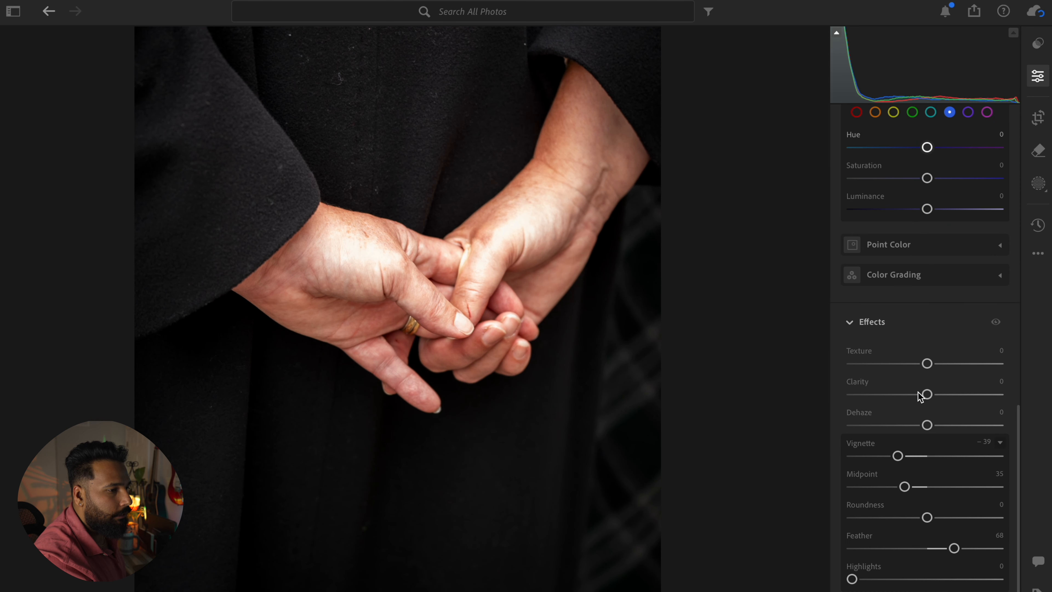
left_click_drag(928, 395, 916, 395)
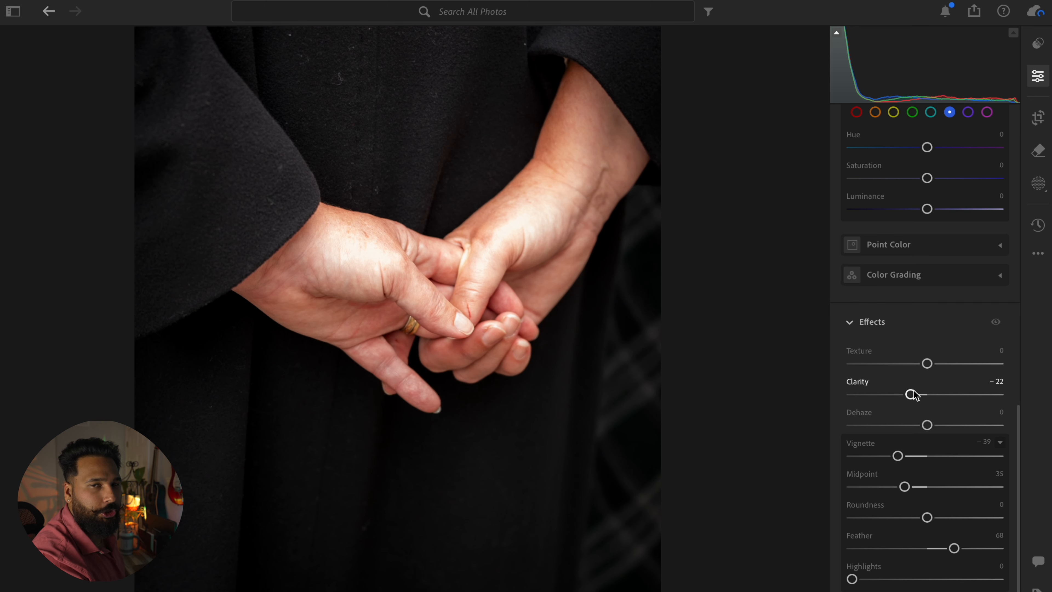
left_click(417, 283)
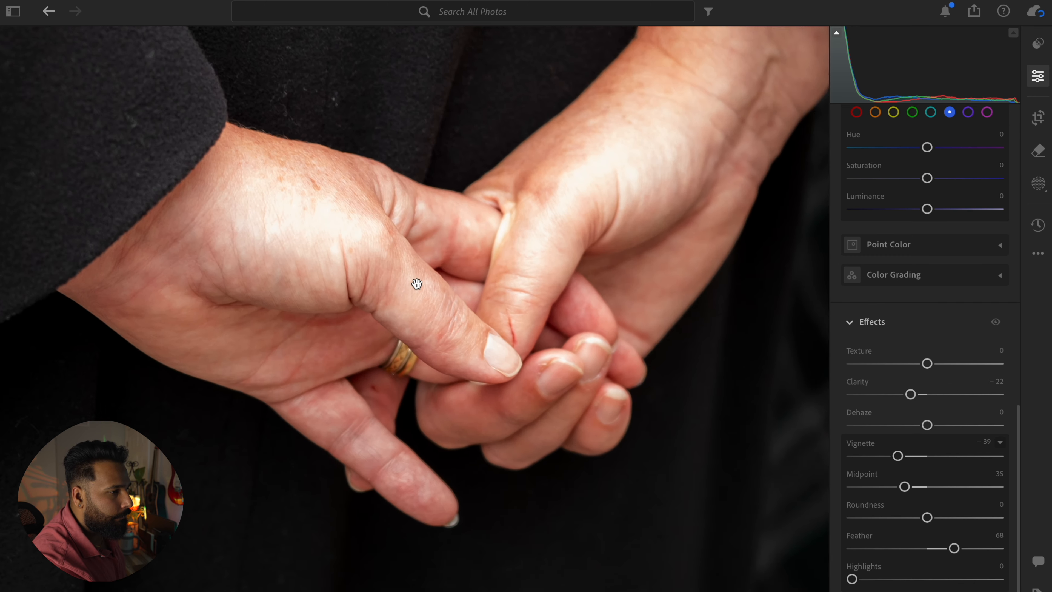
left_click(417, 283)
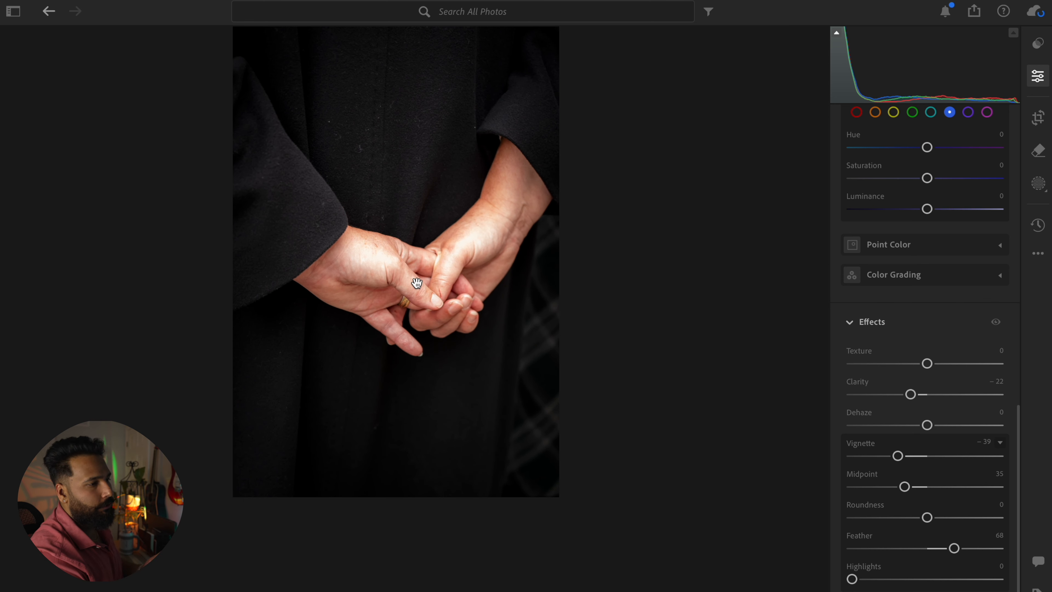